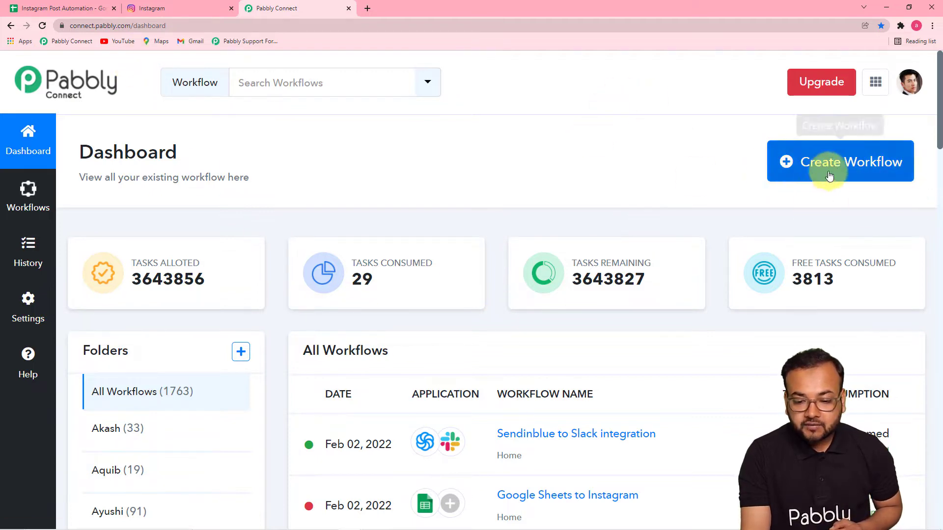
- Create a new workflow named "Create Post in Instagram from Google Sheets Automatically"
left_click(848, 174)
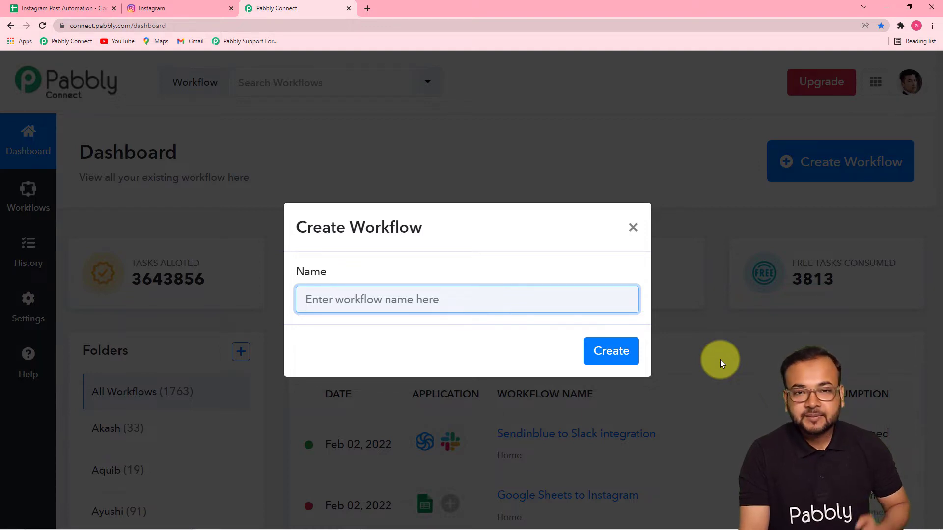
type("Create Post in Instagram from Google Sheets Automatically")
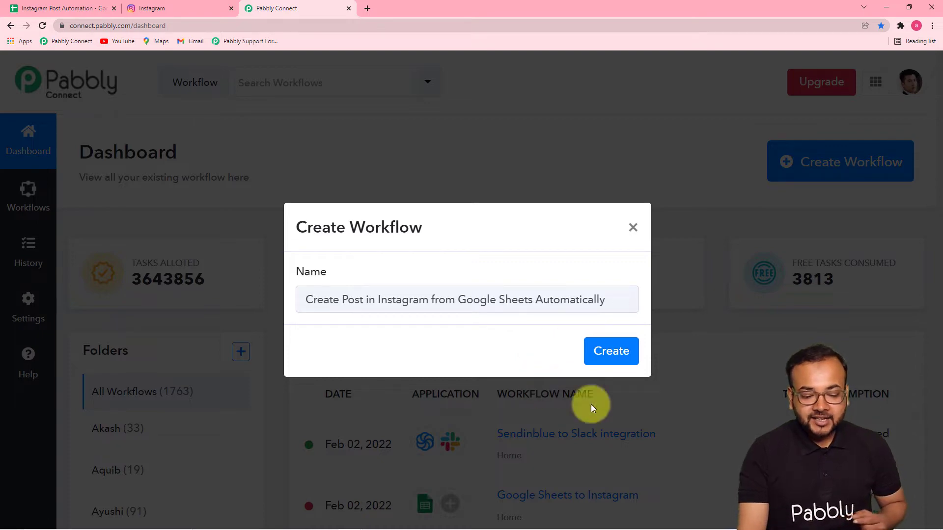
left_click(609, 351)
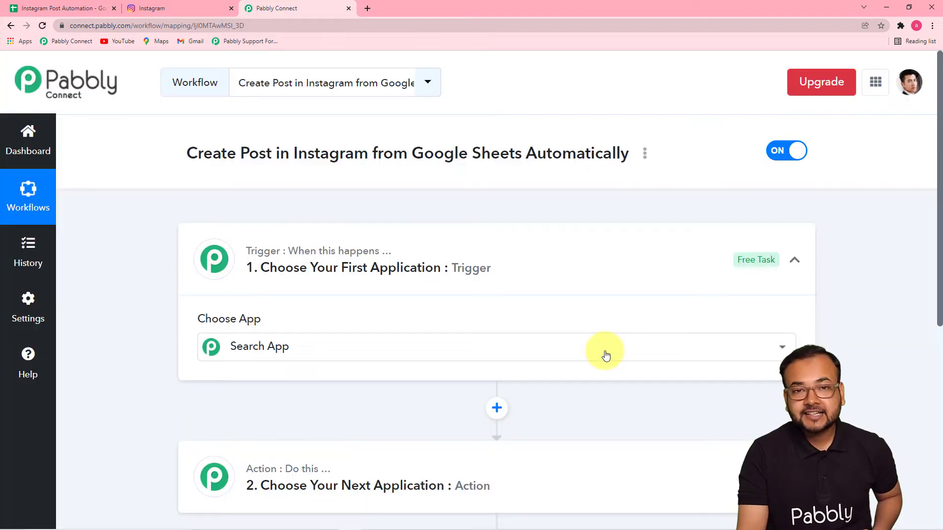
left_click(605, 353)
left_click(801, 265)
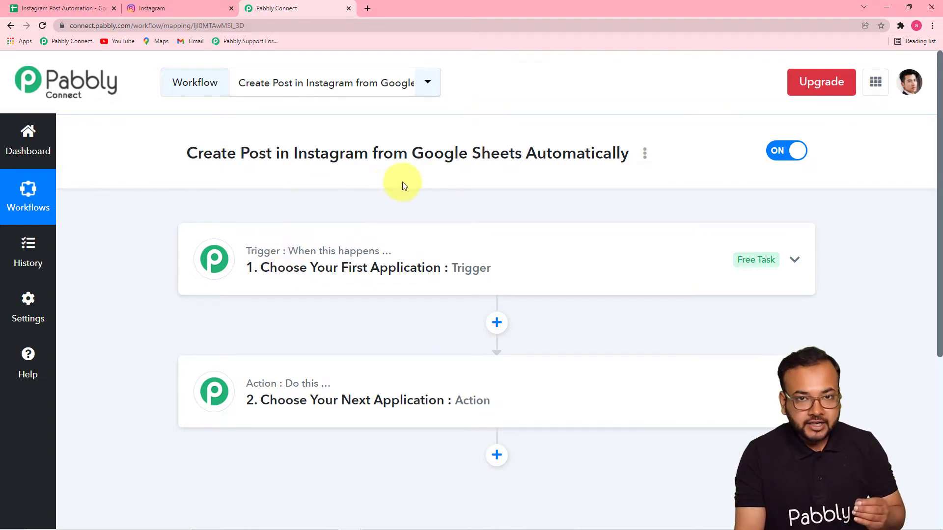
mouse_move(306, 385)
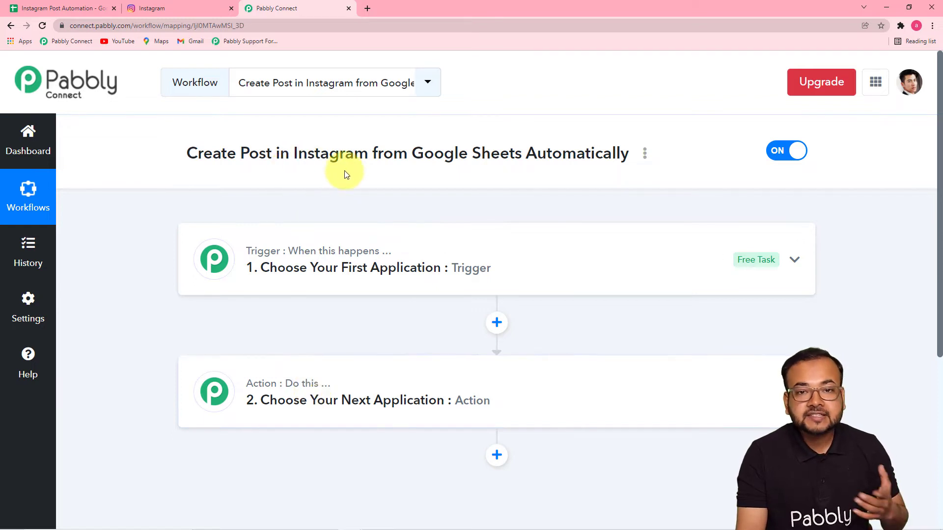
- Set the workflow's trigger app to Google Sheets with the trigger event New or Updated Spreadsheet Row
left_click(265, 271)
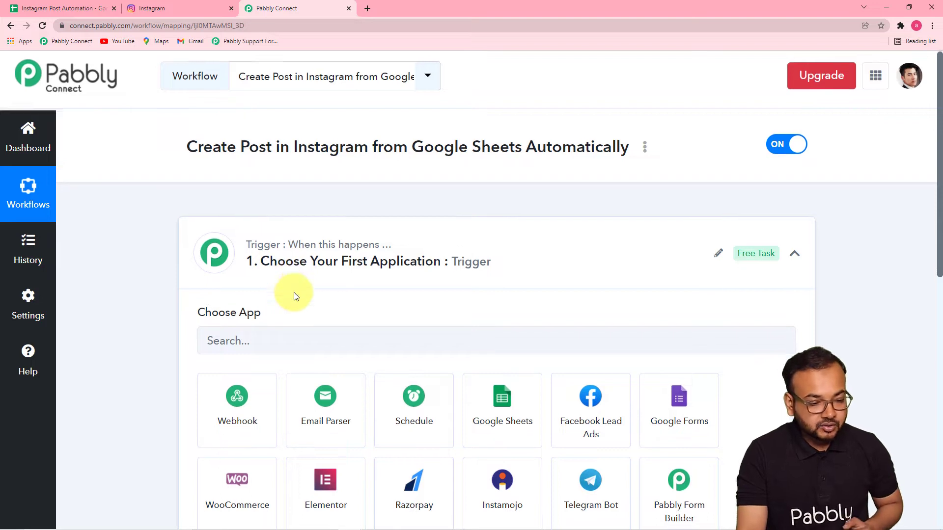
scroll(294, 294, "down", 2)
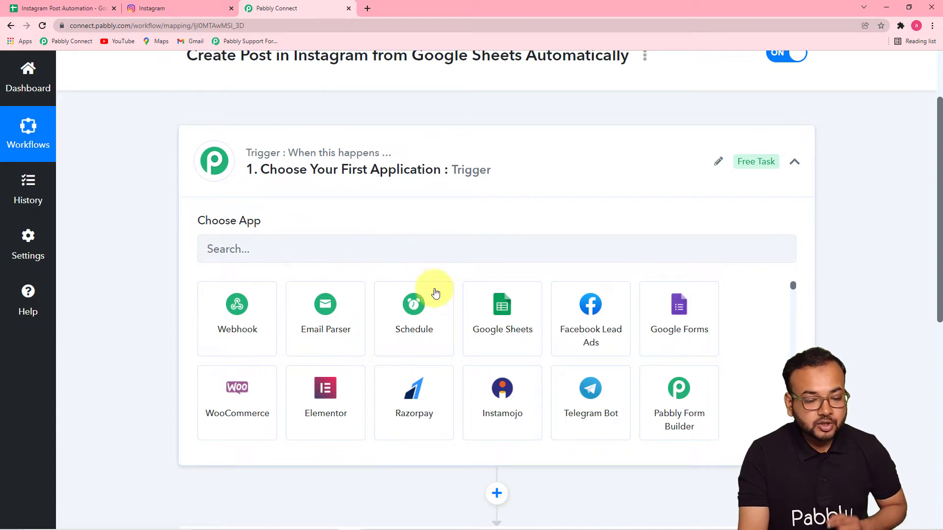
left_click(496, 317)
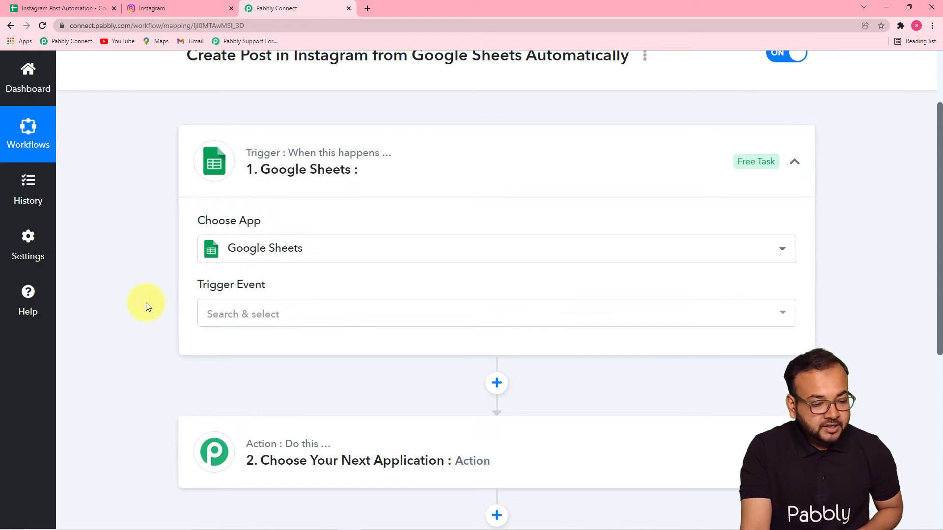
scroll(152, 304, "down", 1)
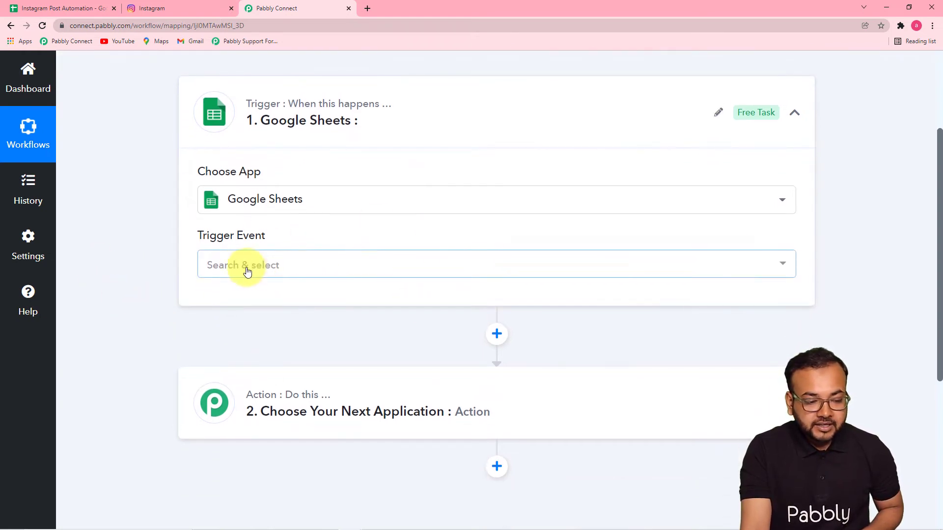
left_click(288, 274)
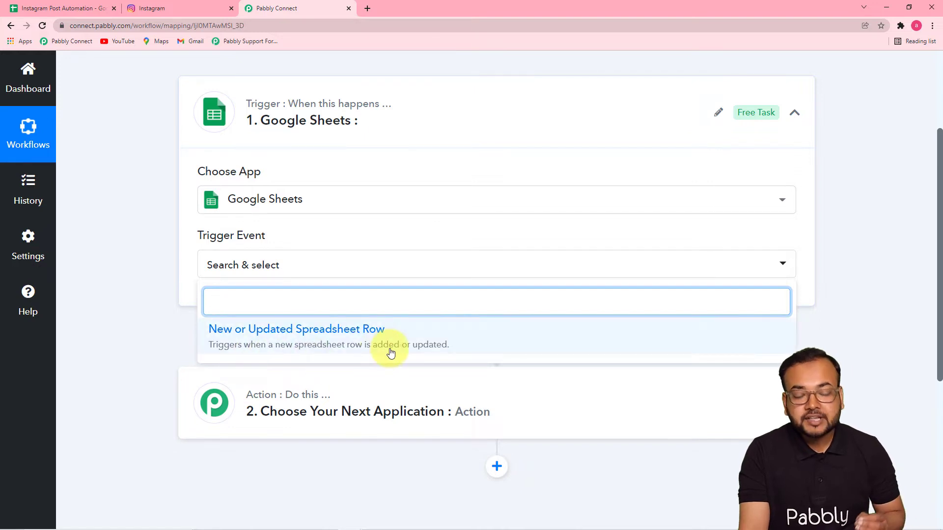
left_click(442, 351)
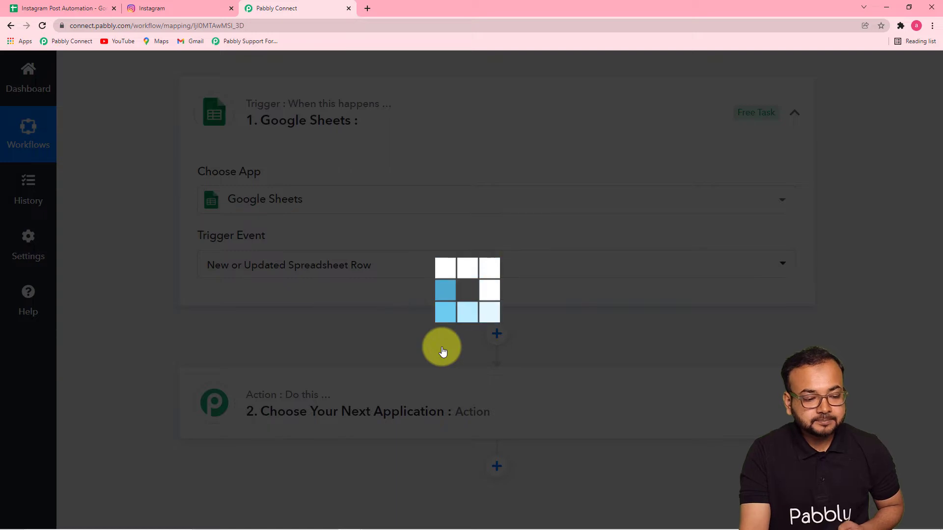
- Copy the trigger's webhook URL and switch to the Instagram Post Automation spreadsheet in Google Sheets
scroll(442, 349, "down", 4)
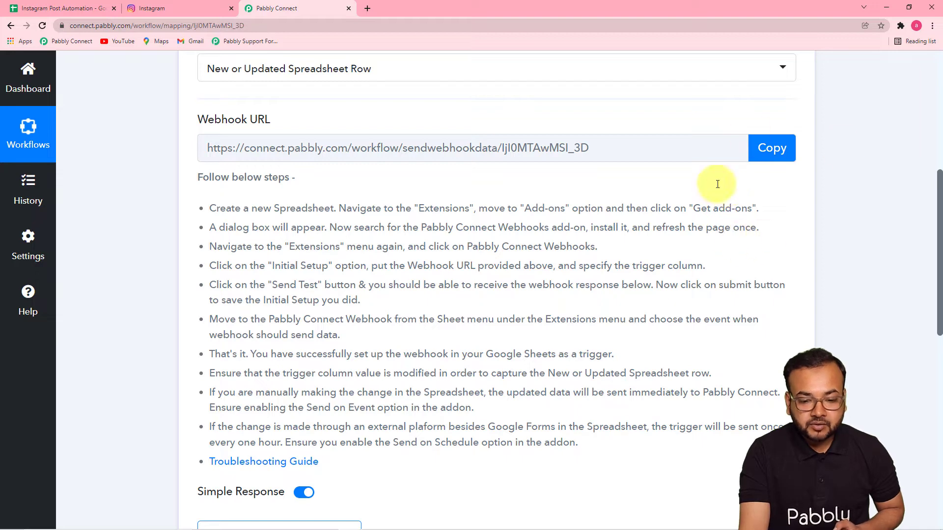
left_click(766, 147)
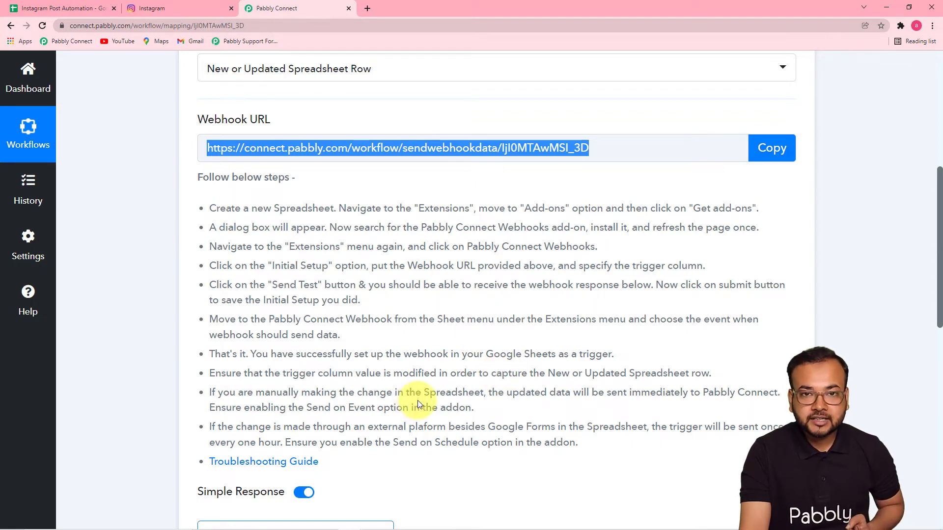
key("alt+Tab")
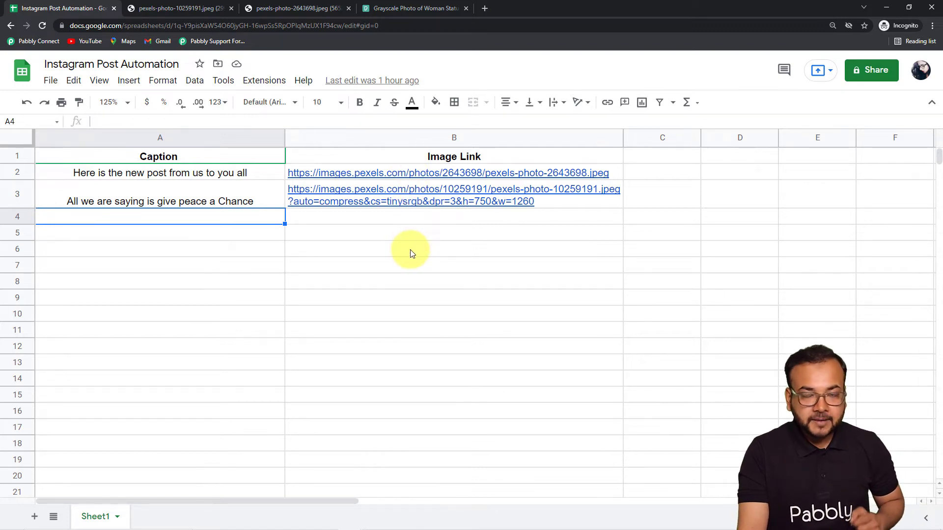
- Look up the Pabbly Connect Webhooks add-on in the Google Workspace Marketplace and reload the spreadsheet
left_click(262, 85)
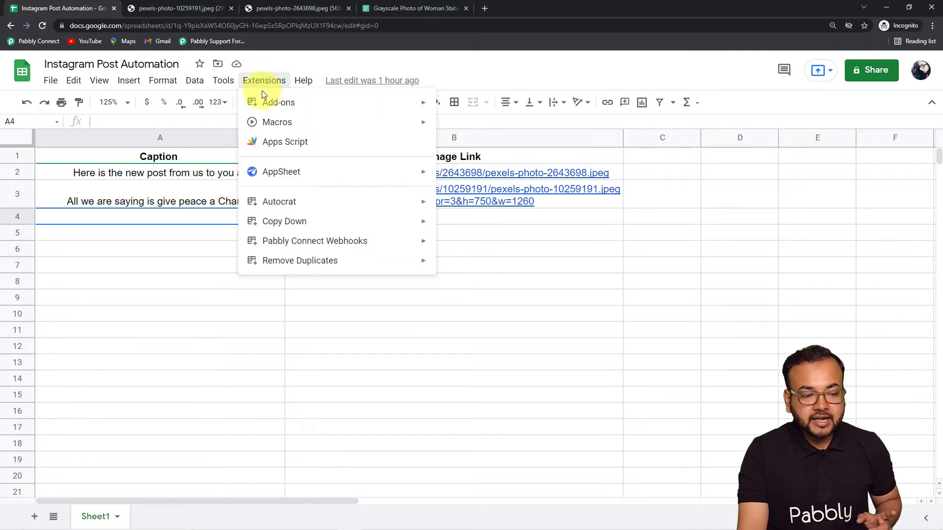
mouse_move(258, 105)
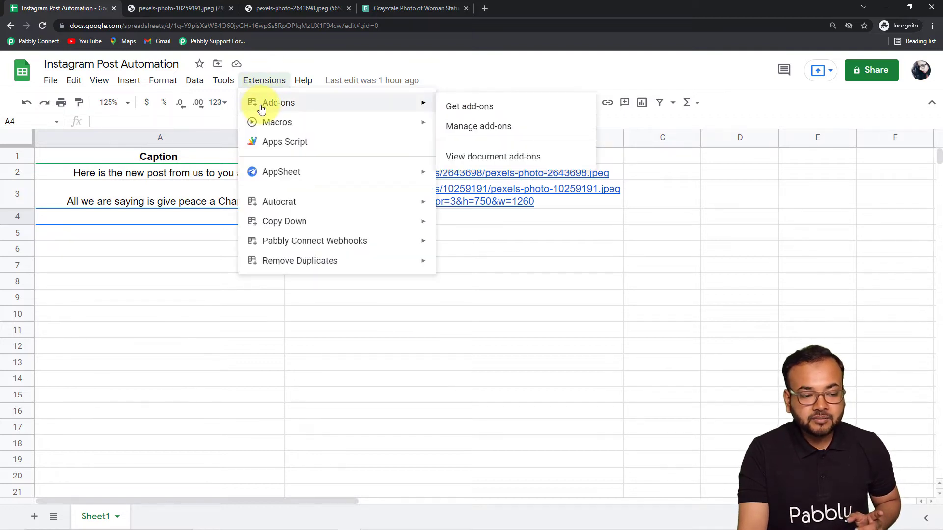
left_click(469, 108)
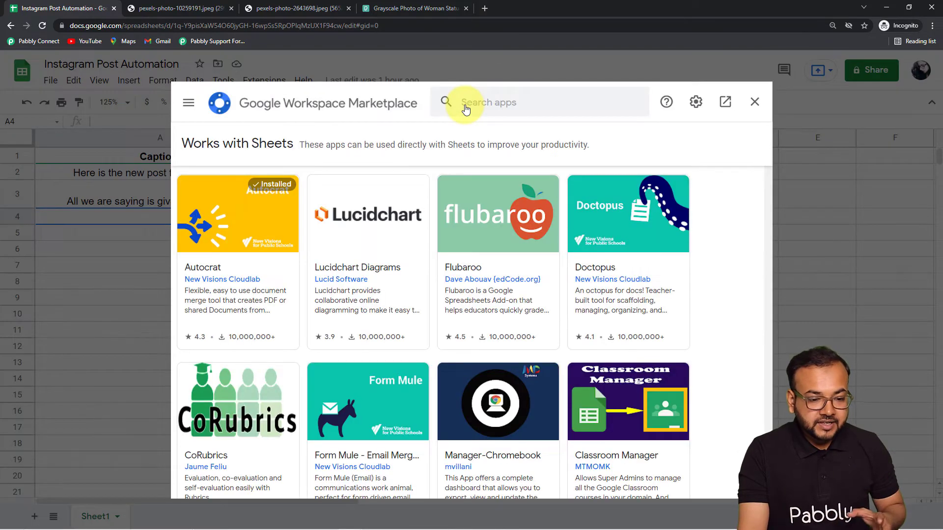
left_click(493, 108)
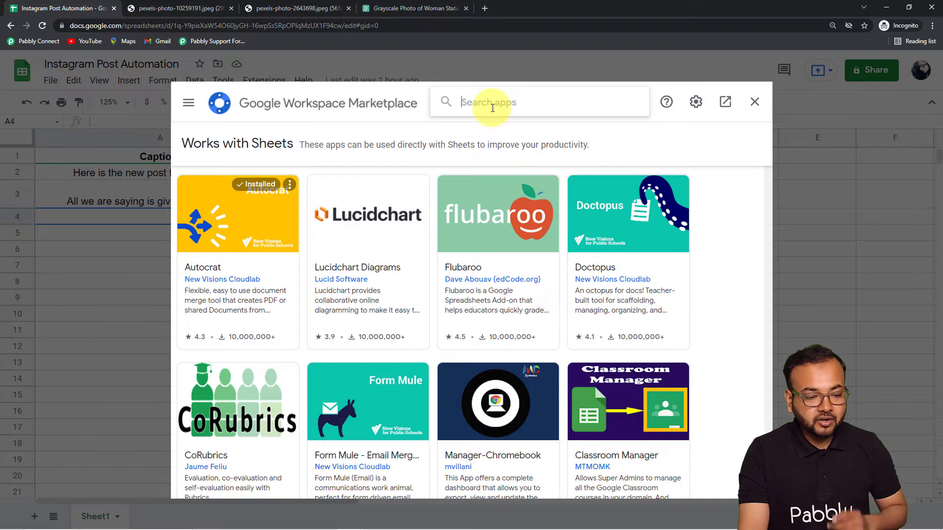
type("p")
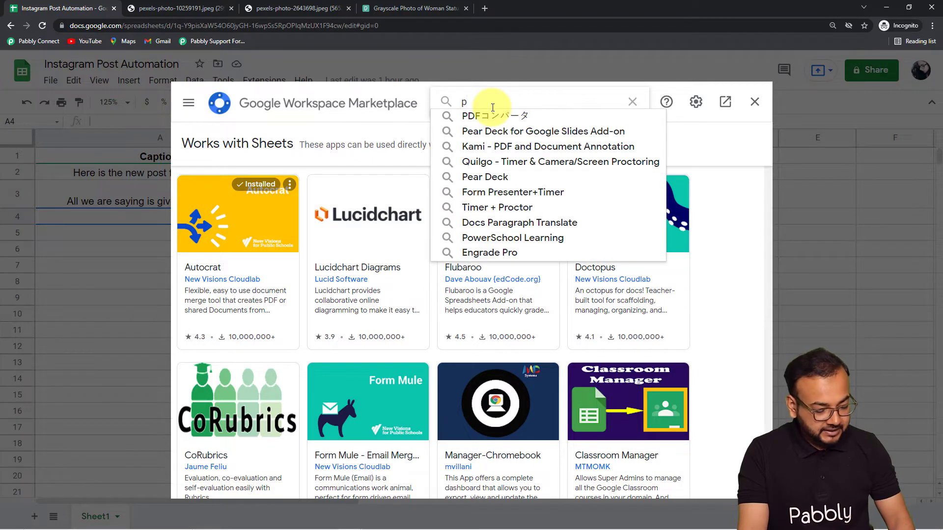
type("abbl")
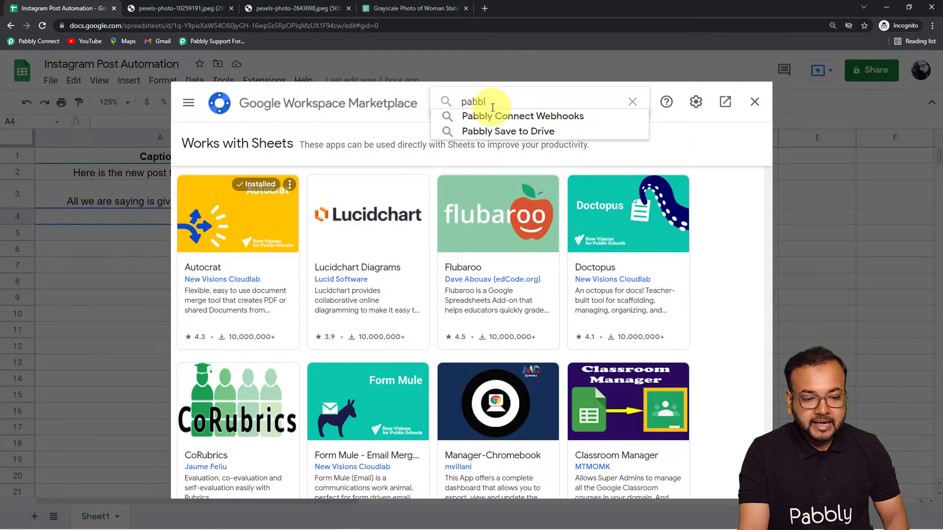
left_click(496, 122)
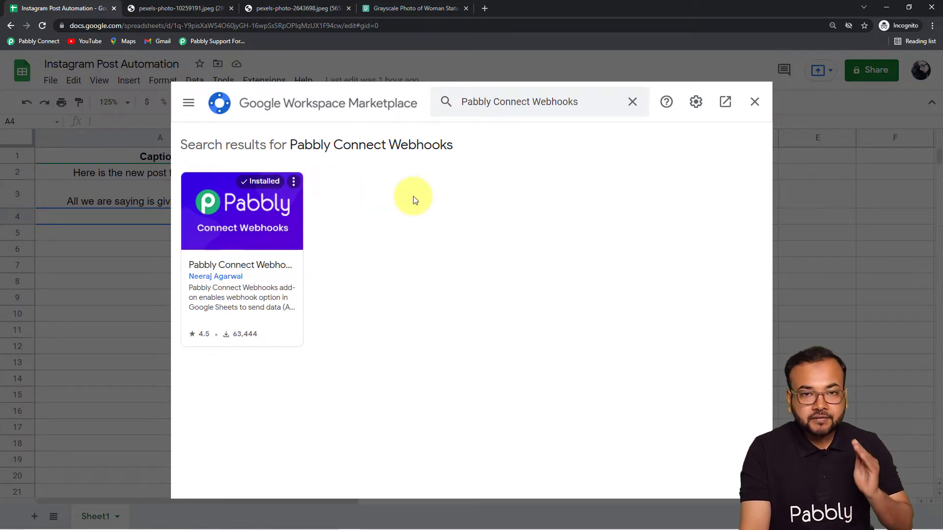
left_click(755, 101)
left_click(42, 28)
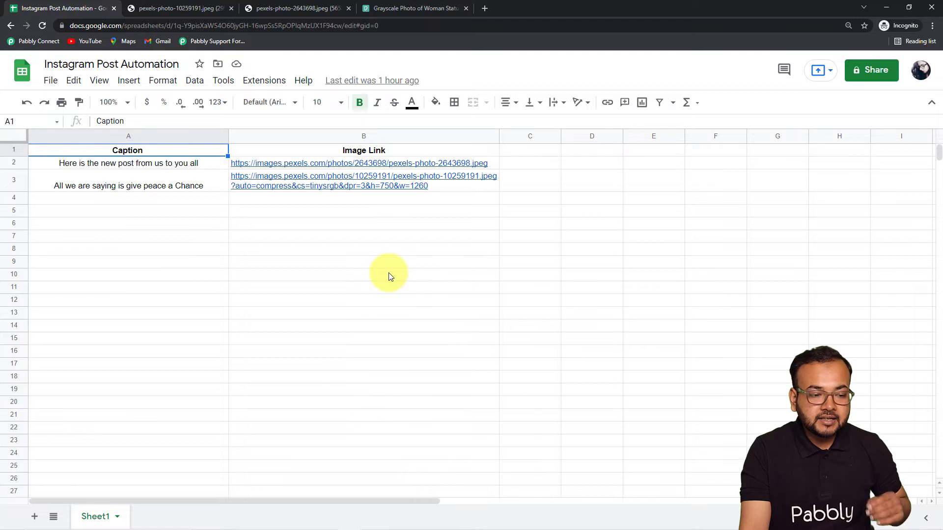
- Review the Pabbly Connect Webhooks initial setup and the spreadsheet's Image Link column
left_click(265, 82)
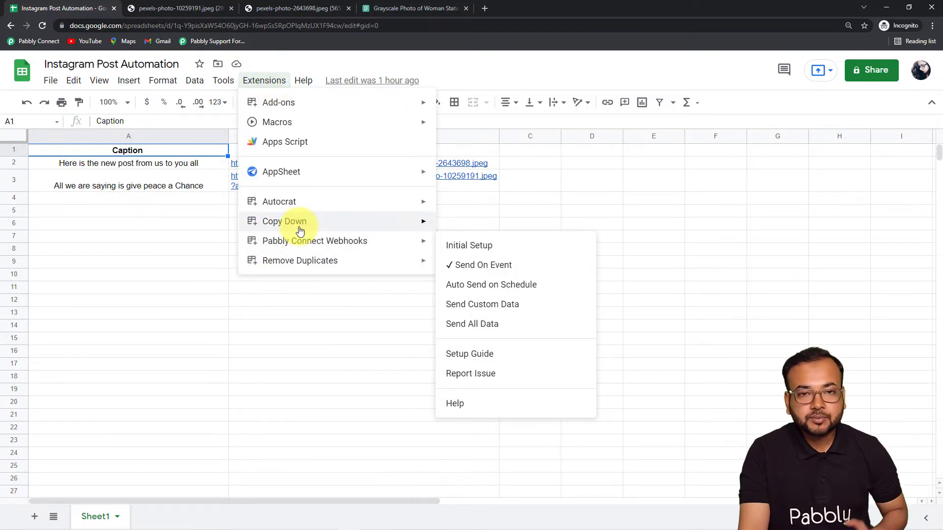
mouse_move(298, 216)
mouse_move(283, 258)
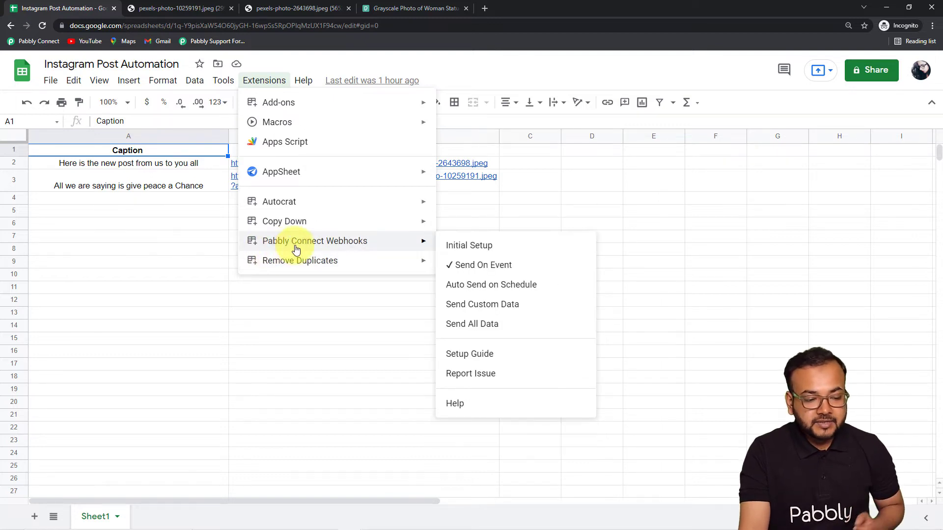
left_click(464, 246)
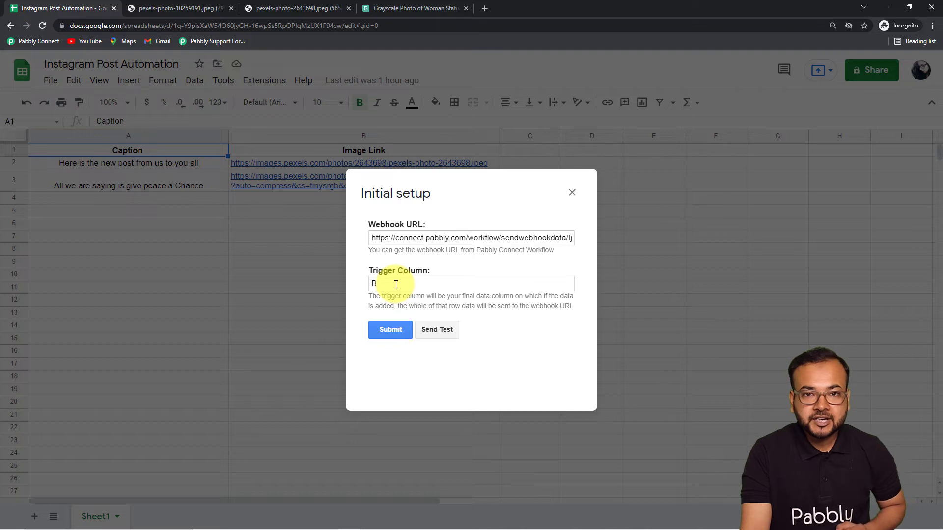
left_click(571, 193)
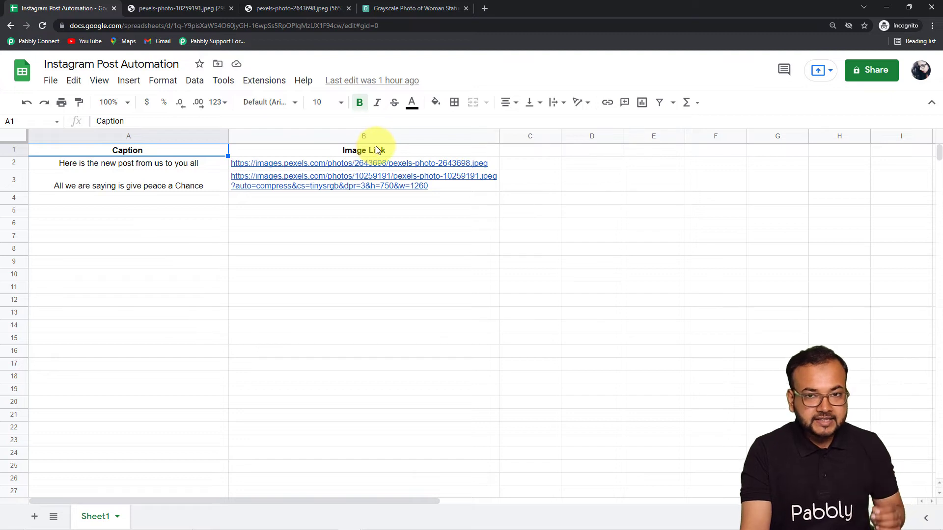
mouse_move(373, 184)
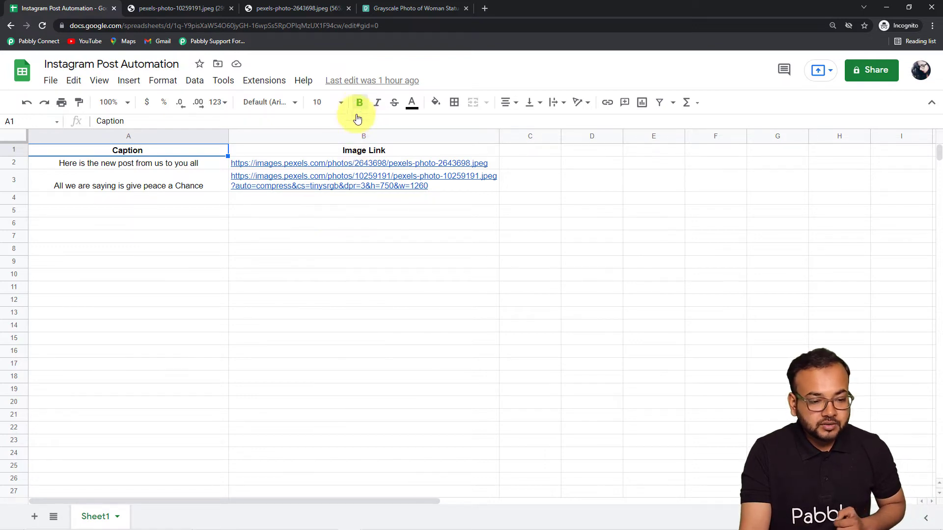
- Open the Pabbly Connect Webhooks Initial Setup and replace its webhook URL with the copied workflow URL, using B as the trigger column
left_click(261, 80)
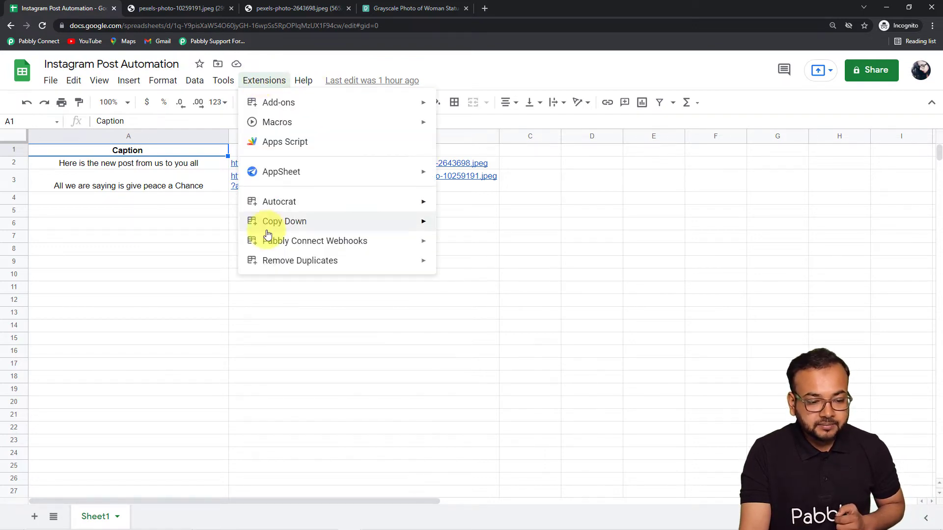
mouse_move(268, 233)
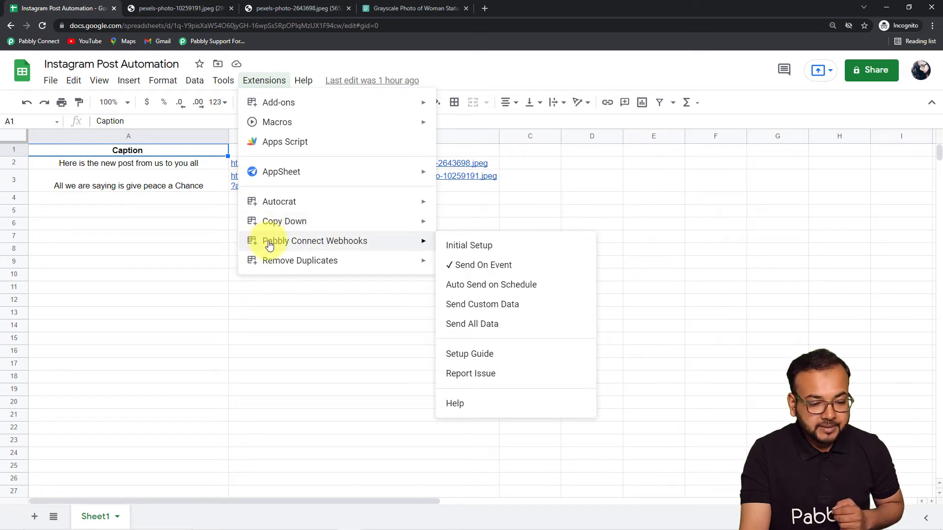
left_click(459, 247)
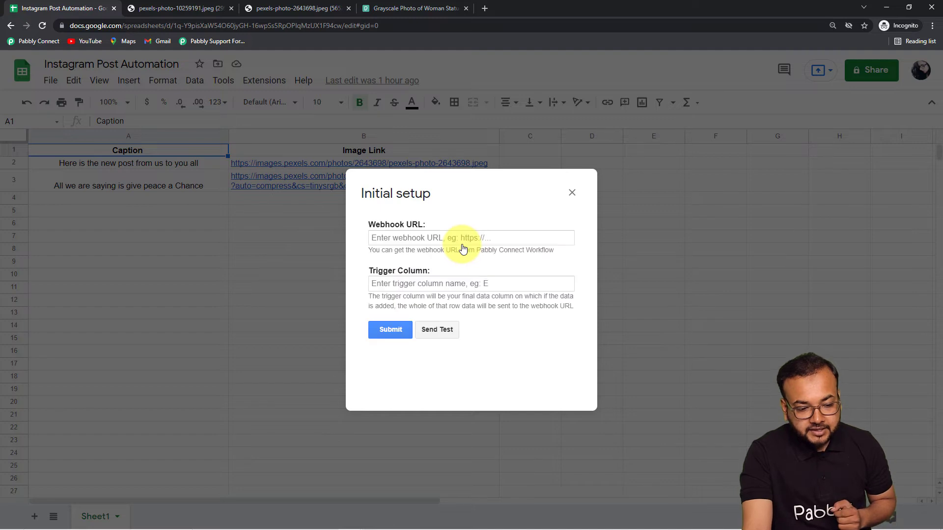
left_click(442, 239)
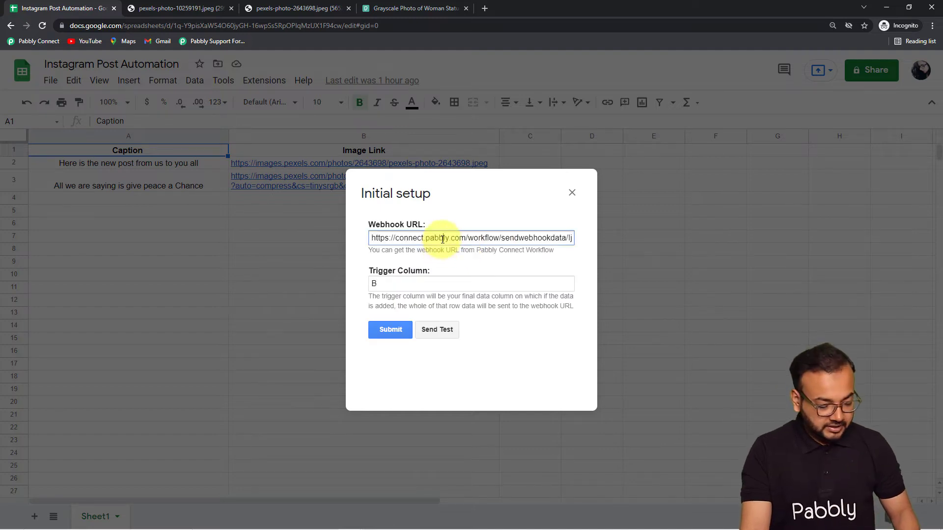
key("ctrl+a")
key("BackSpace")
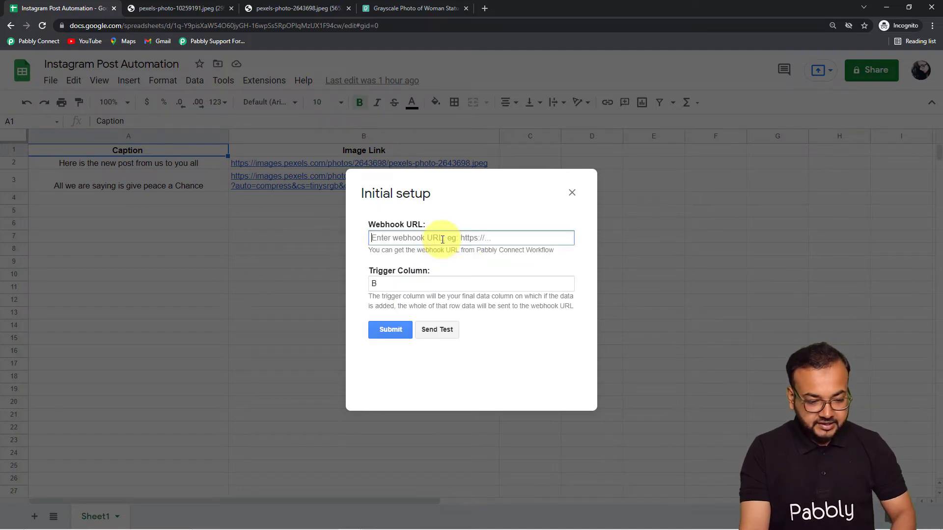
right_click(437, 237)
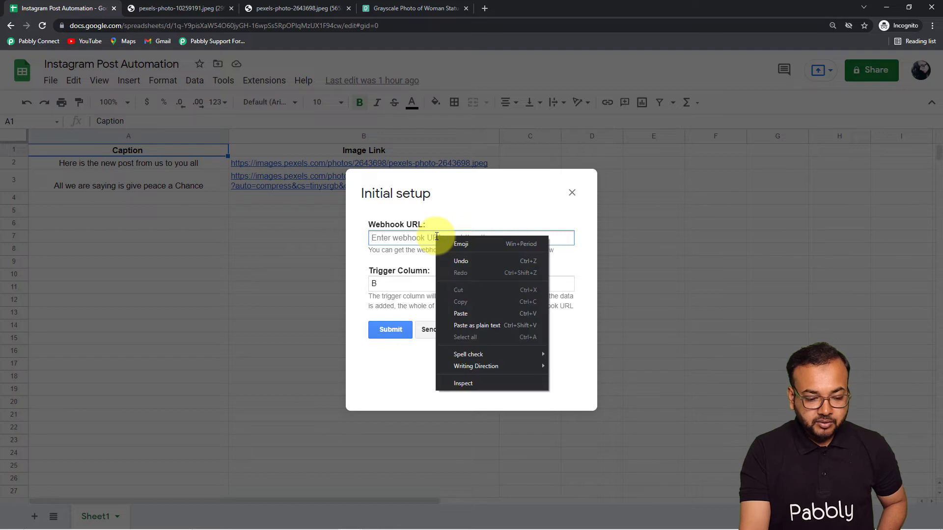
left_click(446, 319)
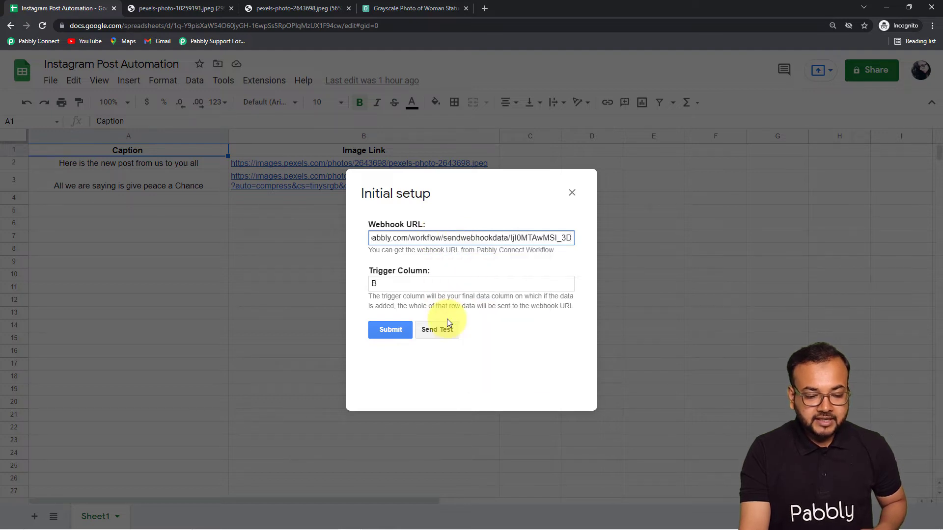
left_click(409, 283)
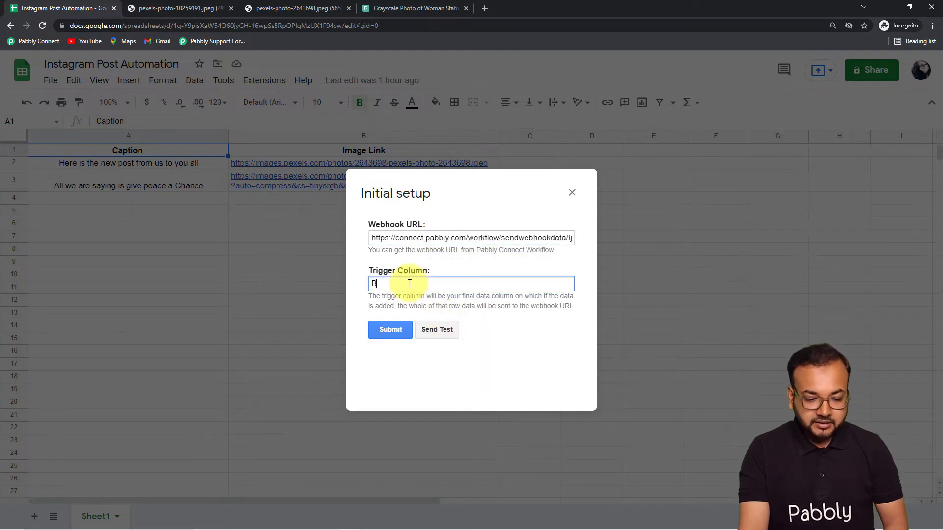
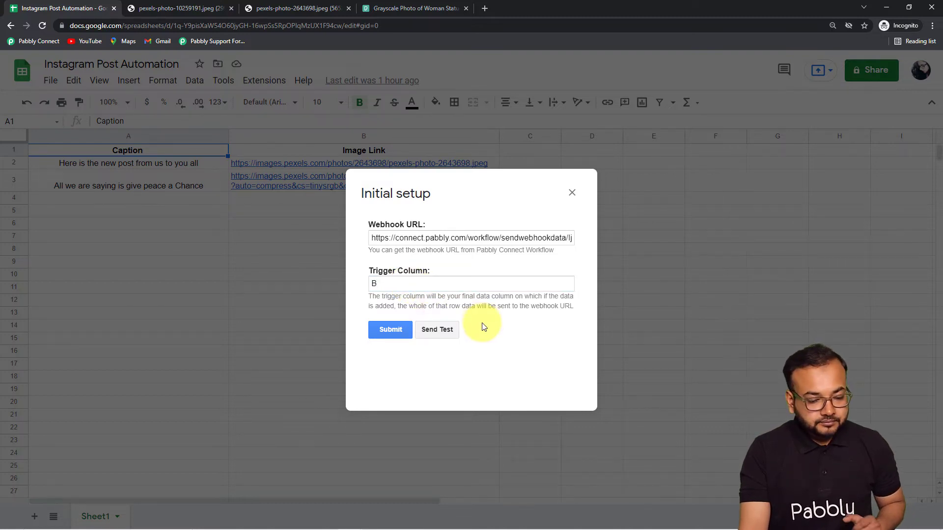
- Switch to the Pabbly Connect workflow and review the trigger's setup instructions and webhook response status
left_click(887, 6)
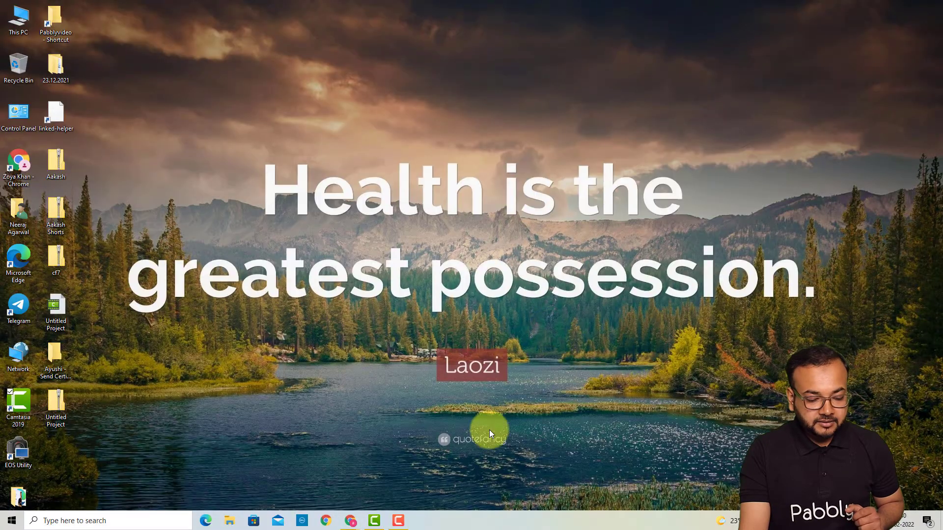
mouse_move(351, 519)
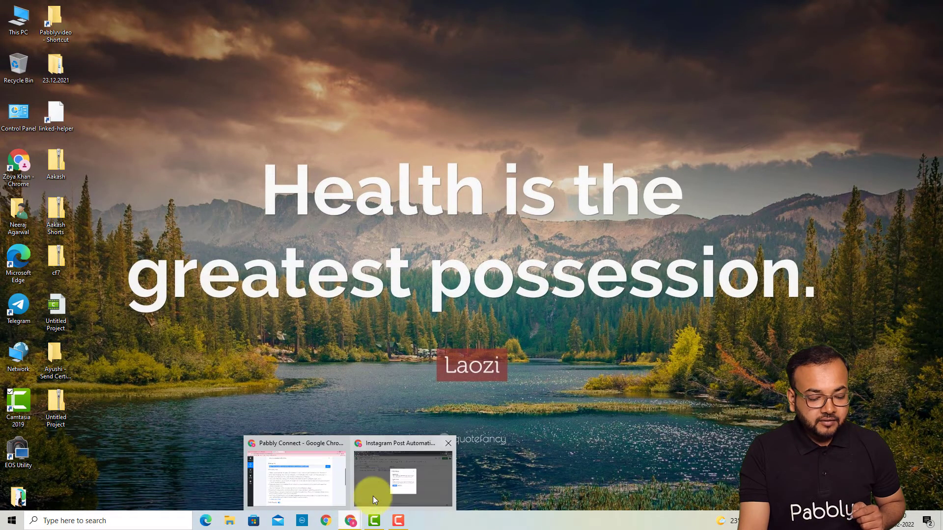
left_click(321, 491)
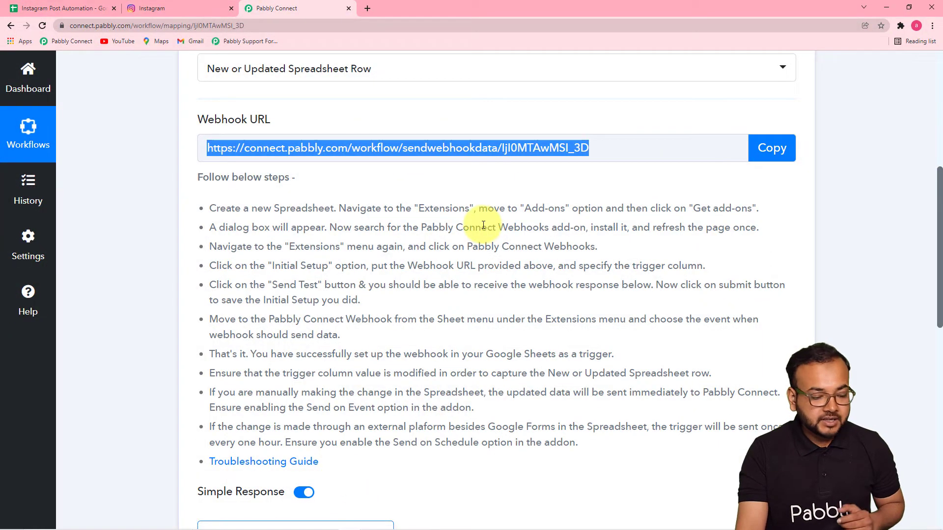
scroll(483, 225, "down", 1)
scroll(483, 225, "down", 2)
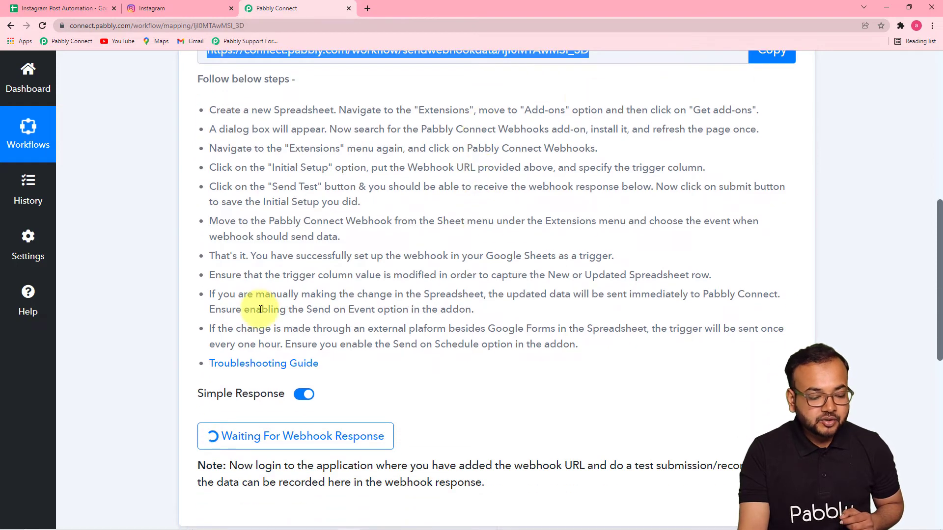
scroll(260, 310, "up", 1)
scroll(260, 310, "down", 7)
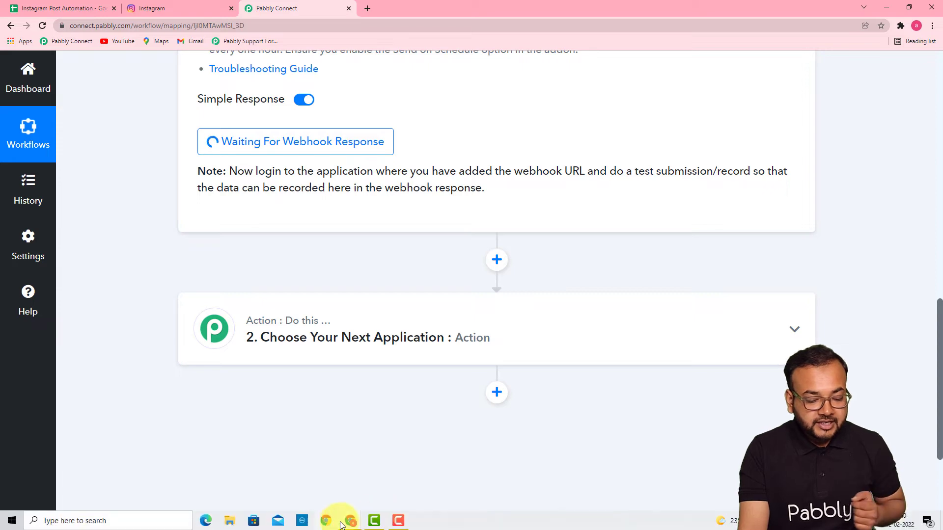
- Return to the Instagram Post Automation spreadsheet and send test data to the webhook from the initial setup
mouse_move(349, 519)
left_click(389, 494)
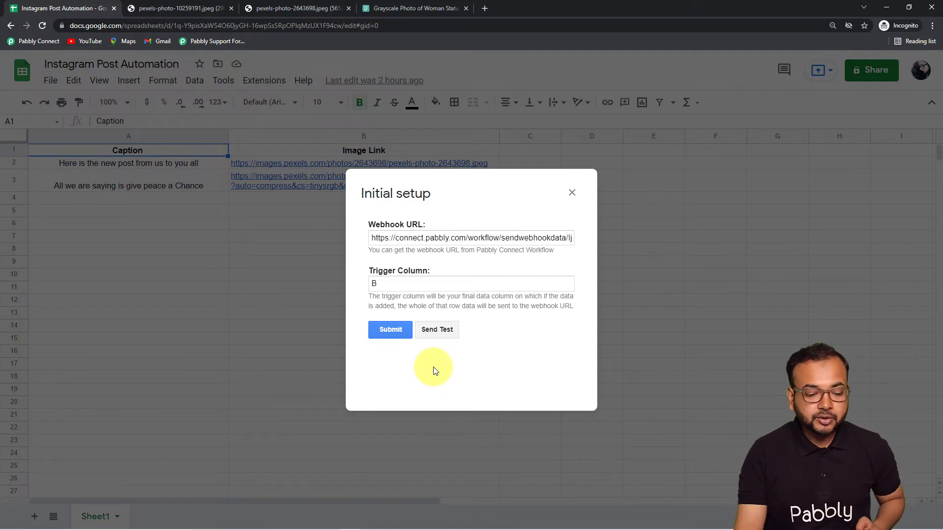
left_click(435, 330)
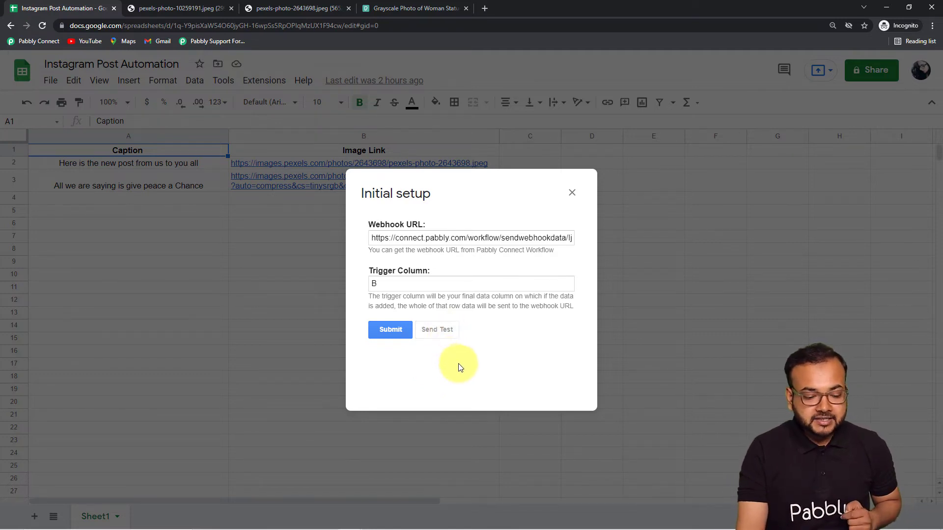
scroll(423, 369, "down", 1)
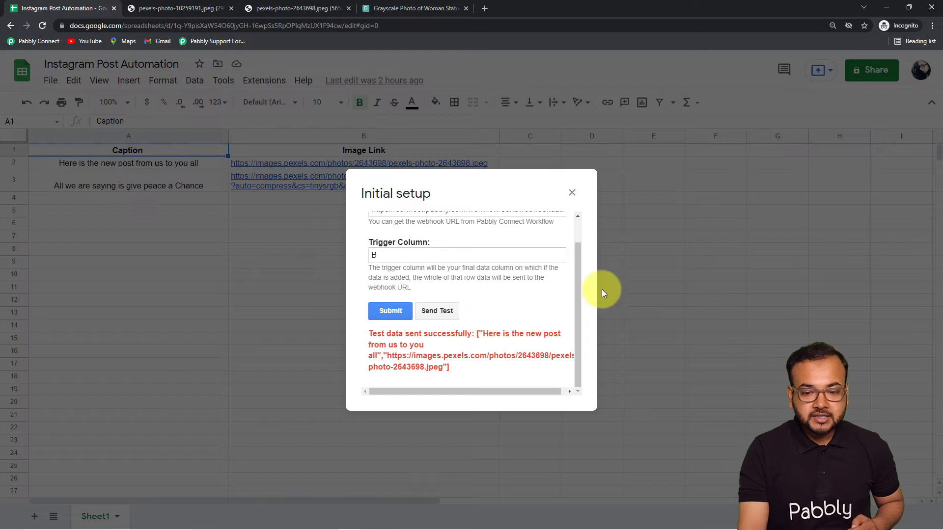
- Switch to the Pabbly Connect workflow and examine the captured webhook response fields and values
left_click(882, 6)
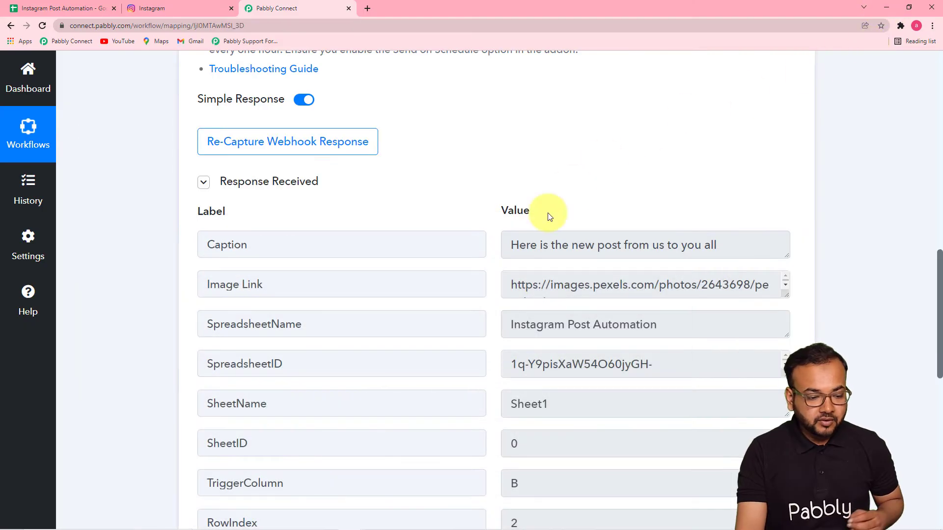
scroll(548, 216, "down", 1)
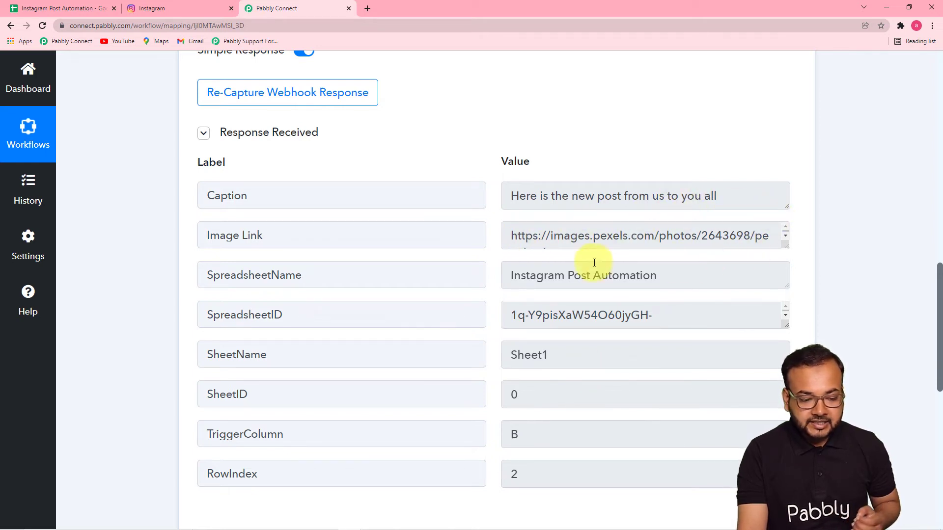
scroll(684, 364, "down", 2)
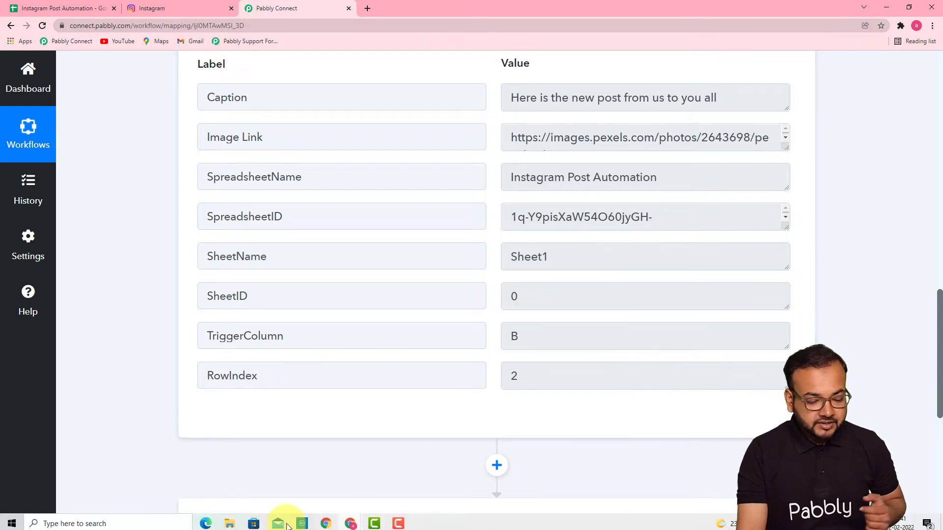
- Submit the add-on's initial setup in the spreadsheet and check that its Send On Event option is enabled
key("alt+Tab")
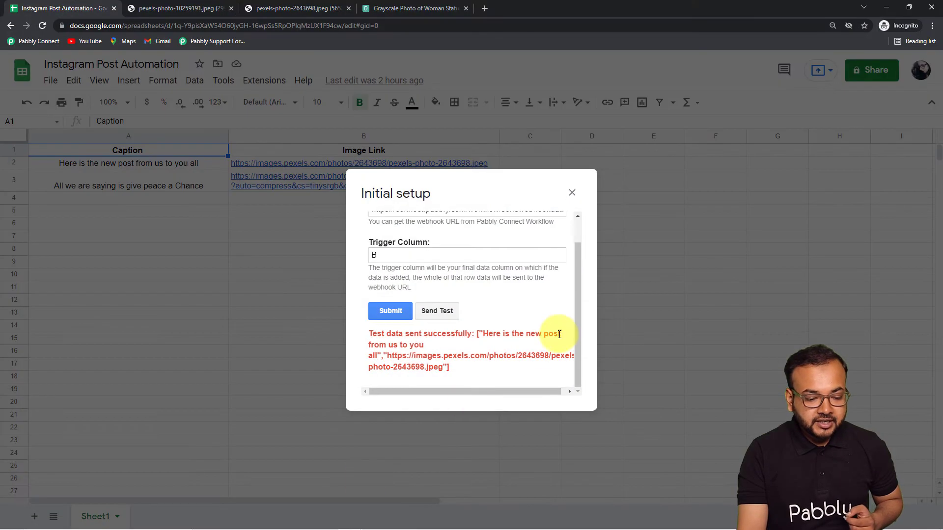
left_click(386, 313)
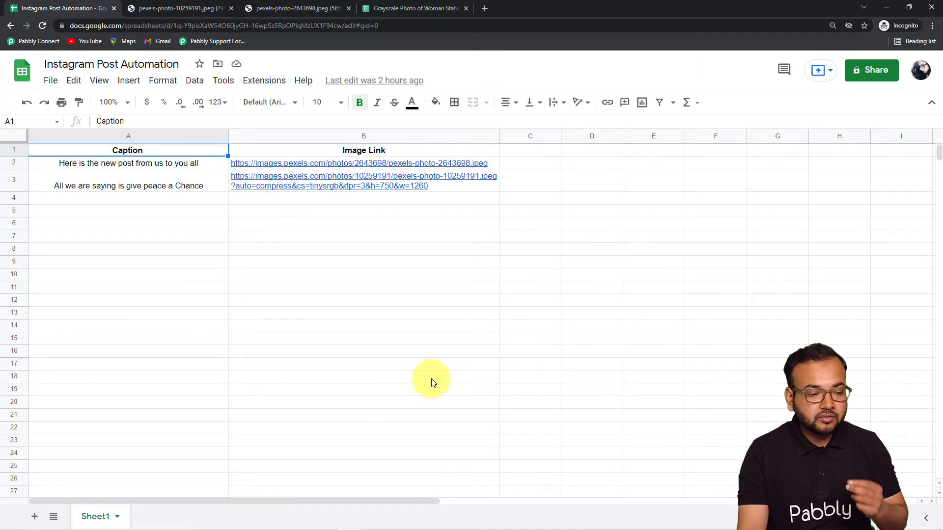
left_click(260, 85)
mouse_move(267, 246)
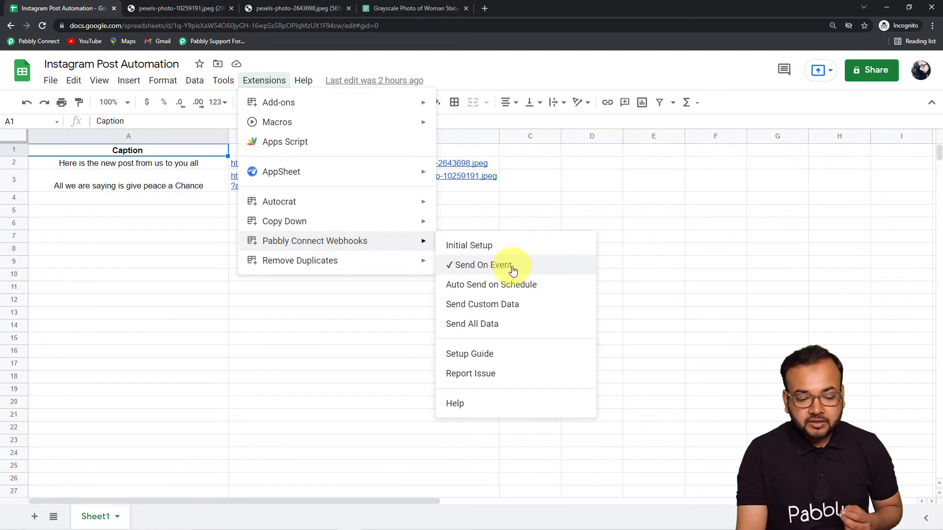
left_click(690, 260)
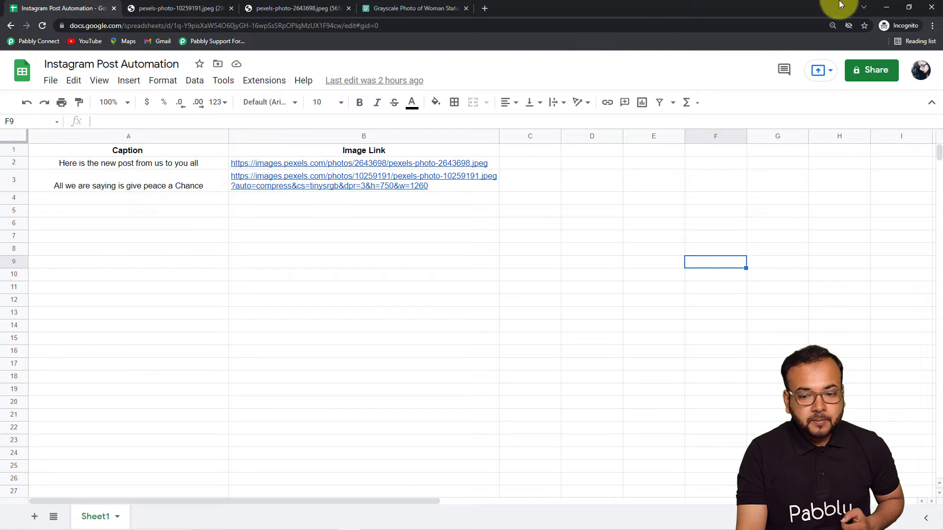
- Switch back to the Pabbly Connect workflow, recheck the captured response, and expand the second step's action
left_click(889, 9)
scroll(384, 276, "down", 6)
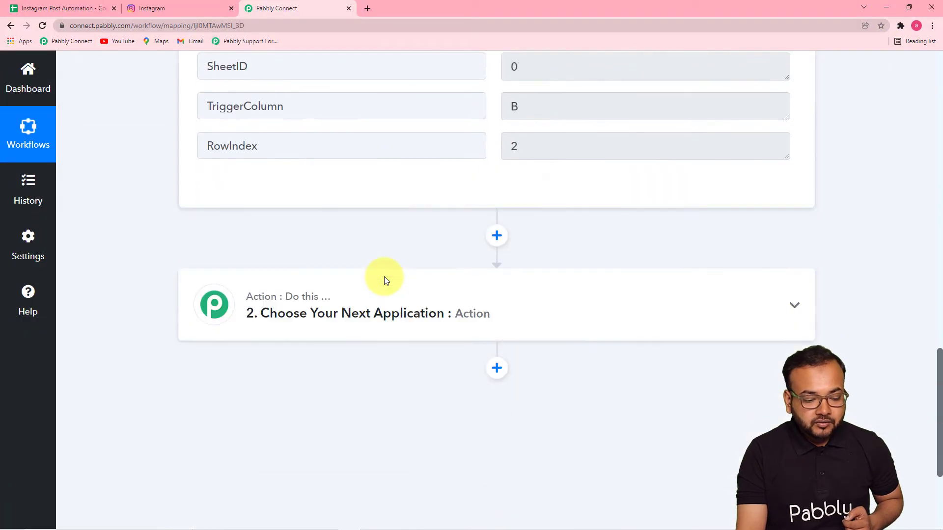
scroll(390, 278, "up", 8)
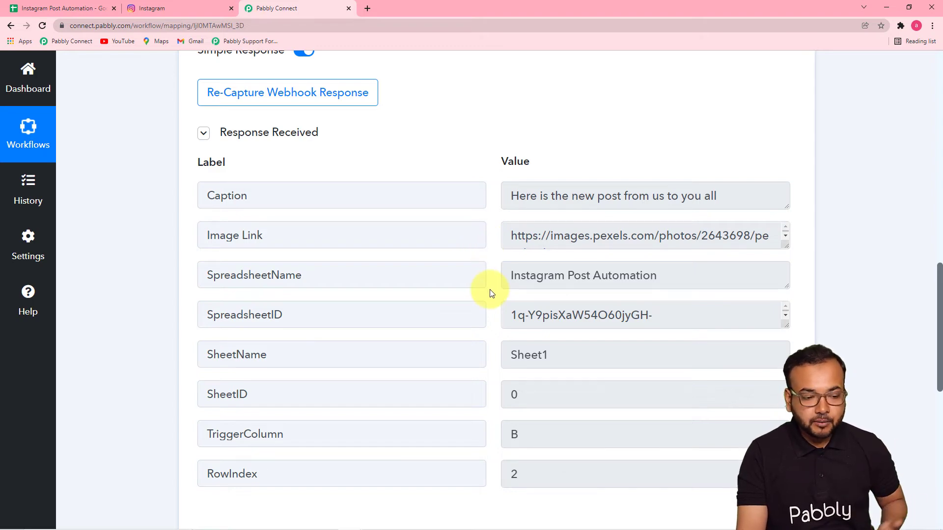
scroll(490, 293, "down", 8)
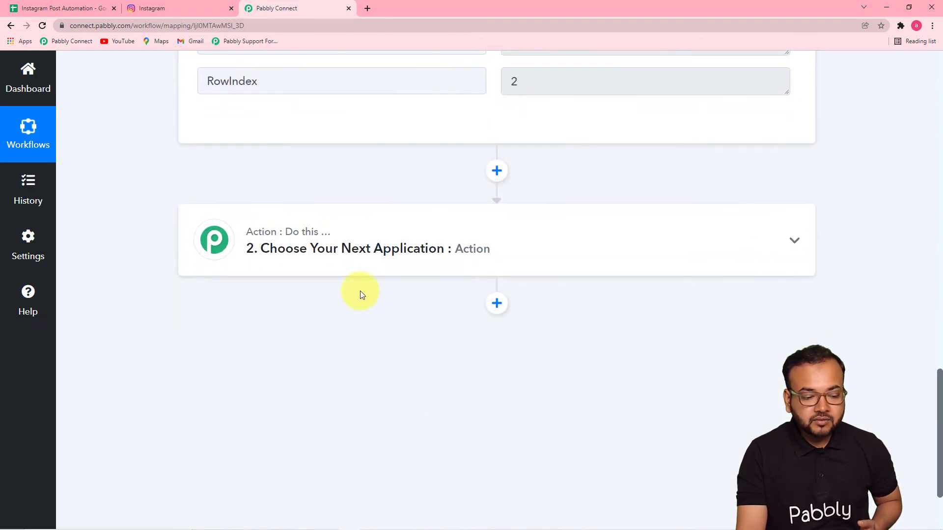
left_click(314, 256)
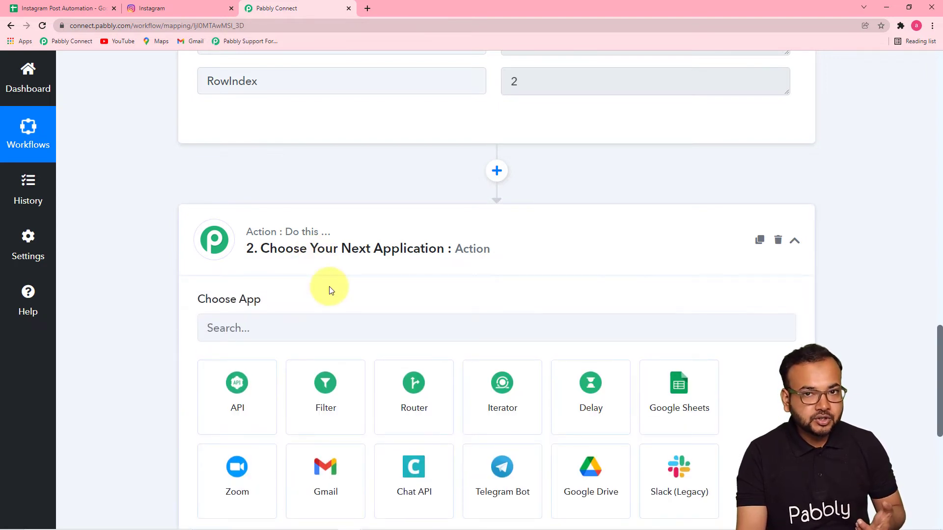
- Search the second step's apps for insta, choose Instagram for Business, and set its action event to Publish Photo
scroll(330, 289, "down", 1)
scroll(305, 304, "up", 1)
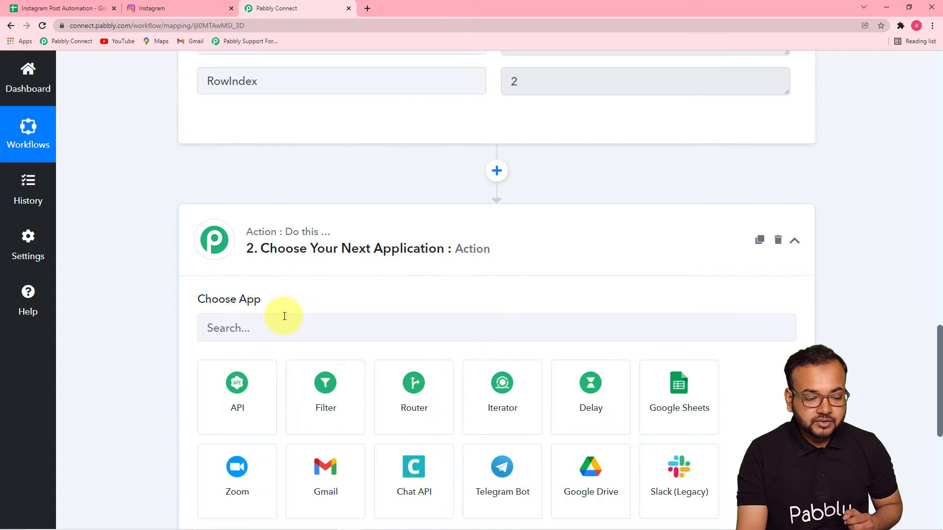
left_click(286, 330)
type("in")
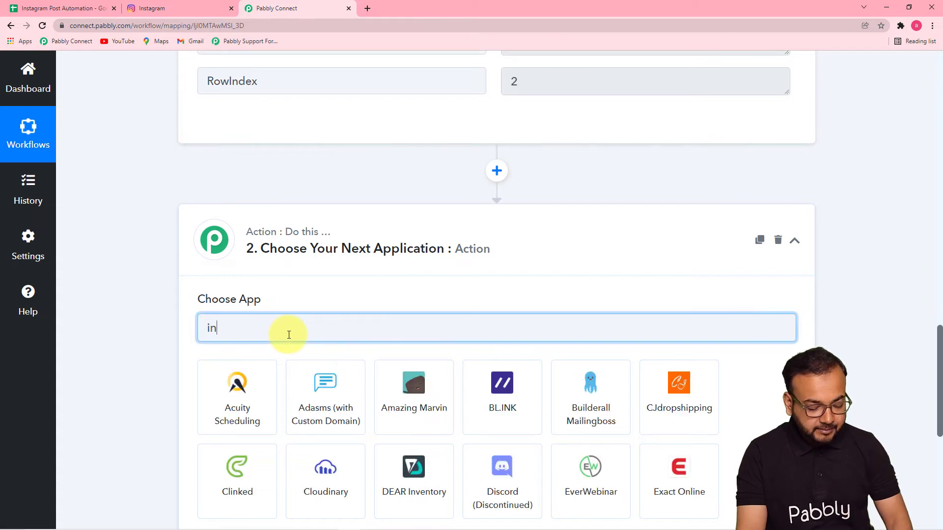
type("t")
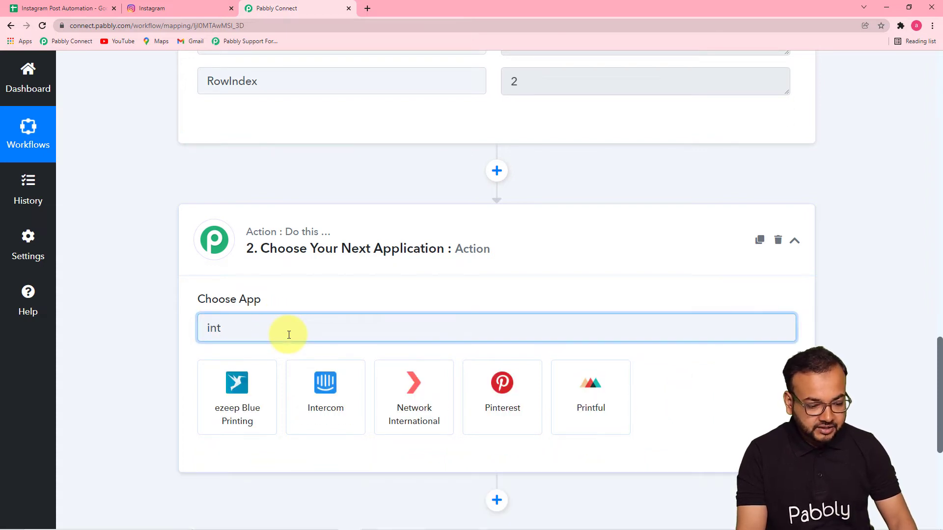
key("BackSpace")
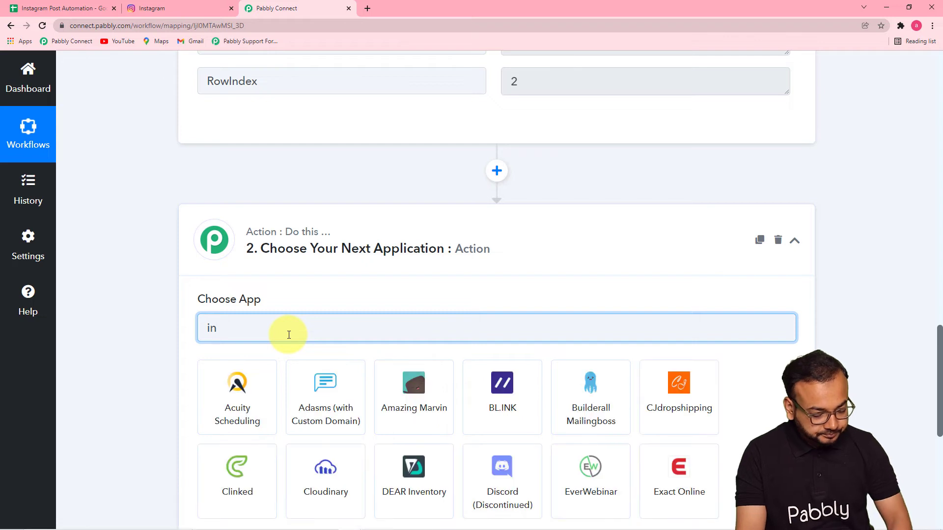
type("sta")
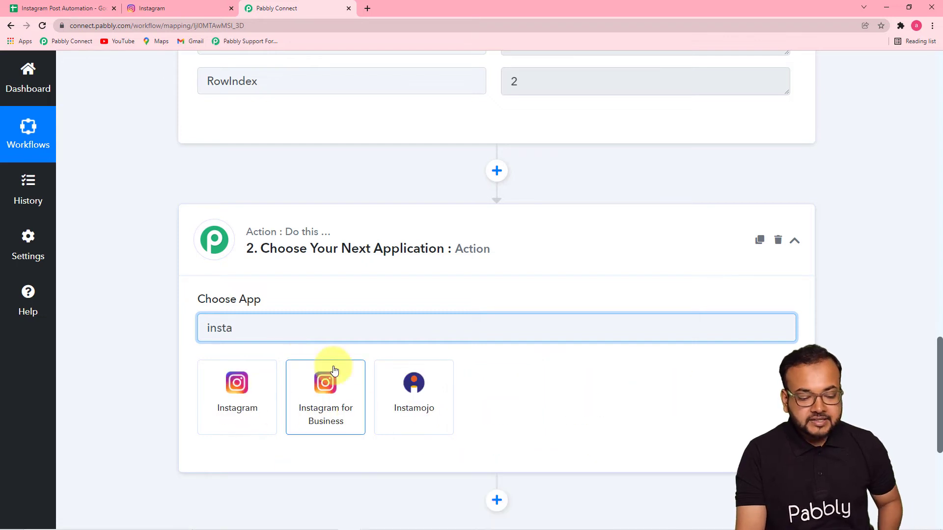
left_click(326, 427)
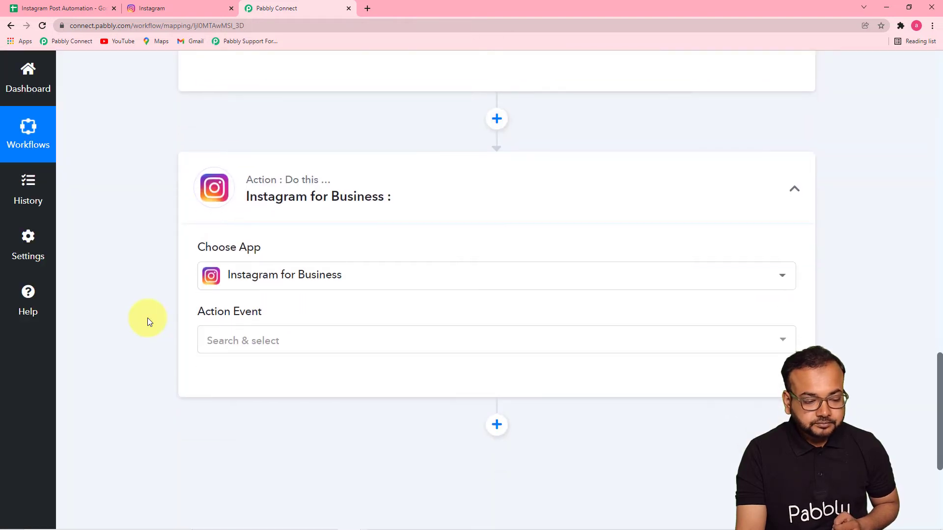
left_click(235, 196)
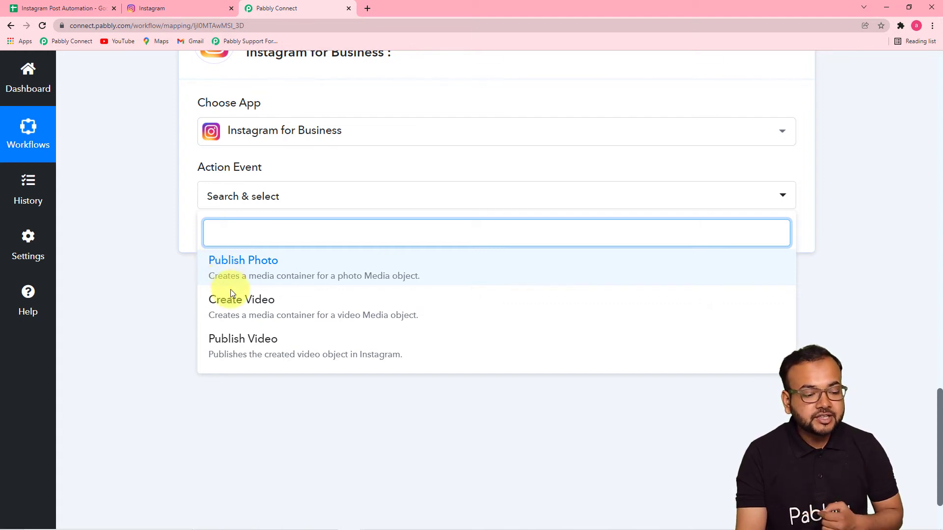
left_click(252, 277)
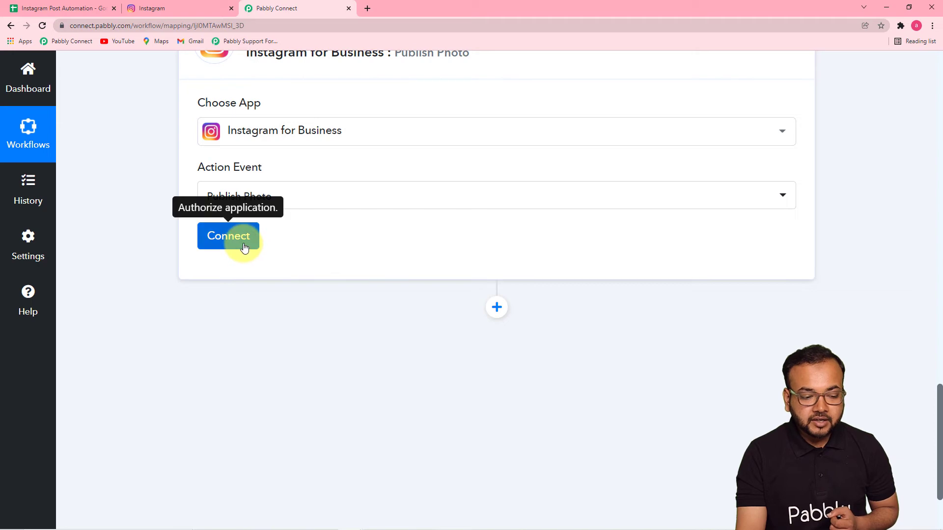
- Add and authorize a new Instagram for Business connection named Instagram for Business #44 for the Publish Photo action
left_click(231, 237)
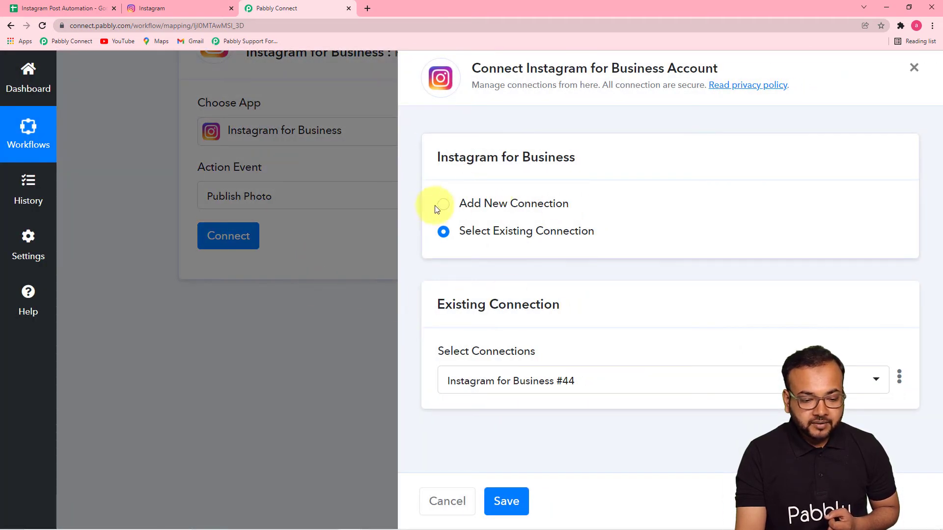
left_click(443, 205)
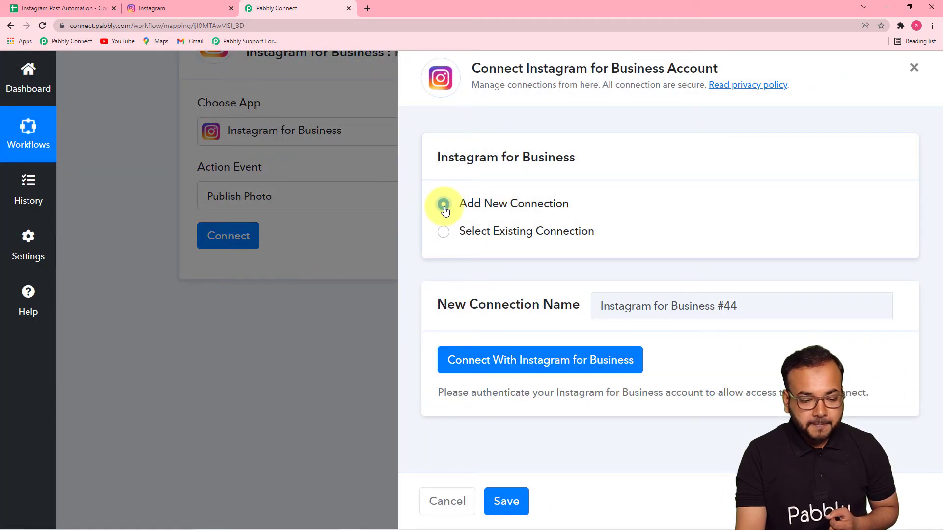
left_click(465, 374)
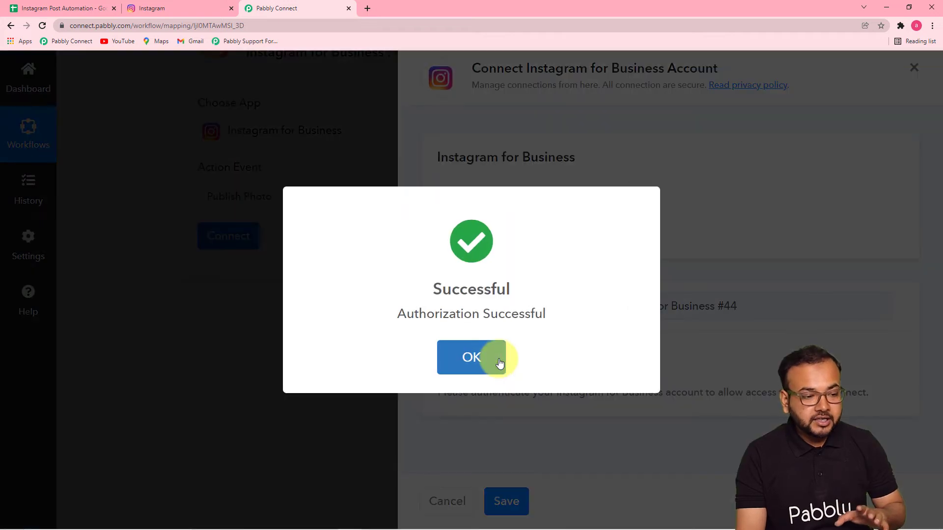
left_click(498, 360)
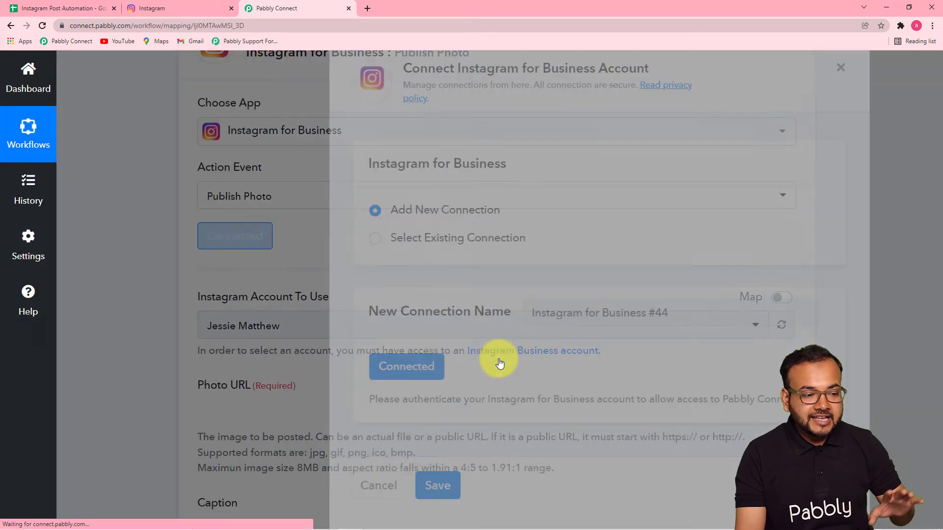
- Check the profile on the Instagram site, return to Pabbly Connect, and select the matching account as Instagram Account To Use
left_click(165, 9)
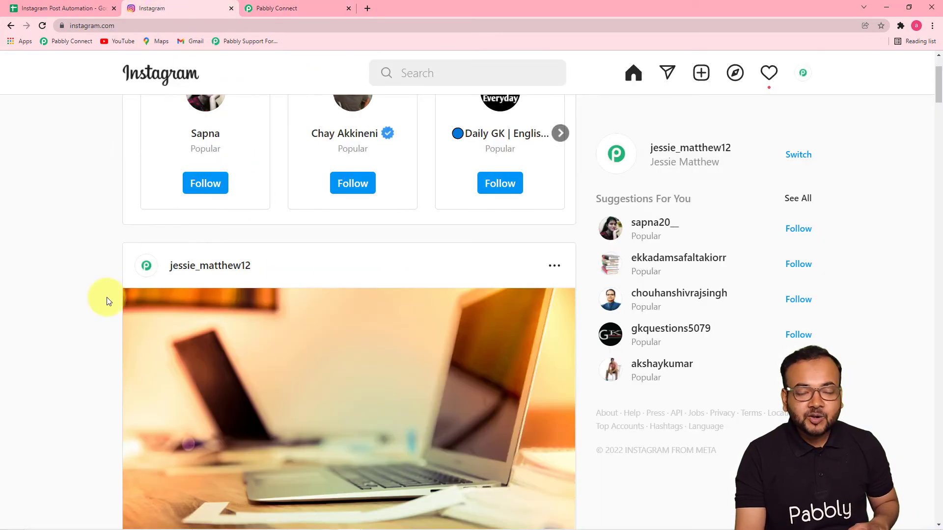
left_click(286, 9)
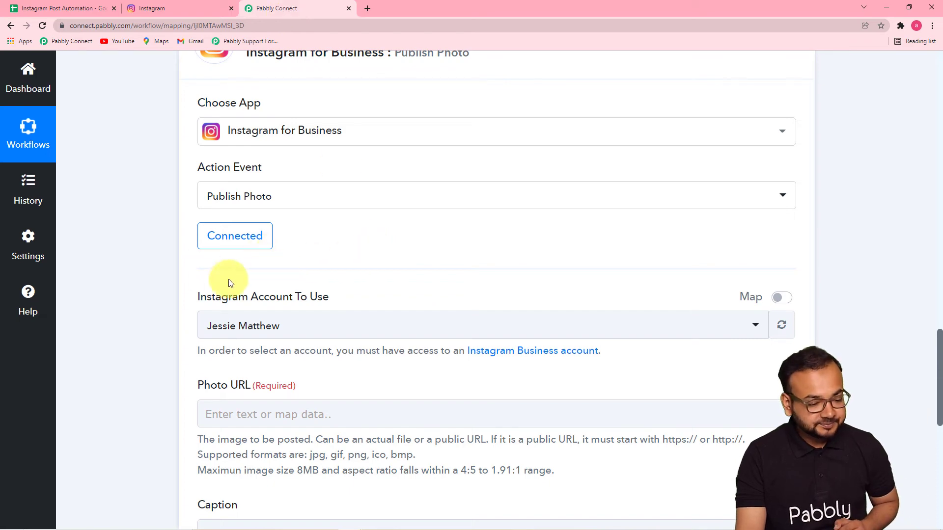
scroll(143, 283, "down", 4)
scroll(143, 284, "up", 1)
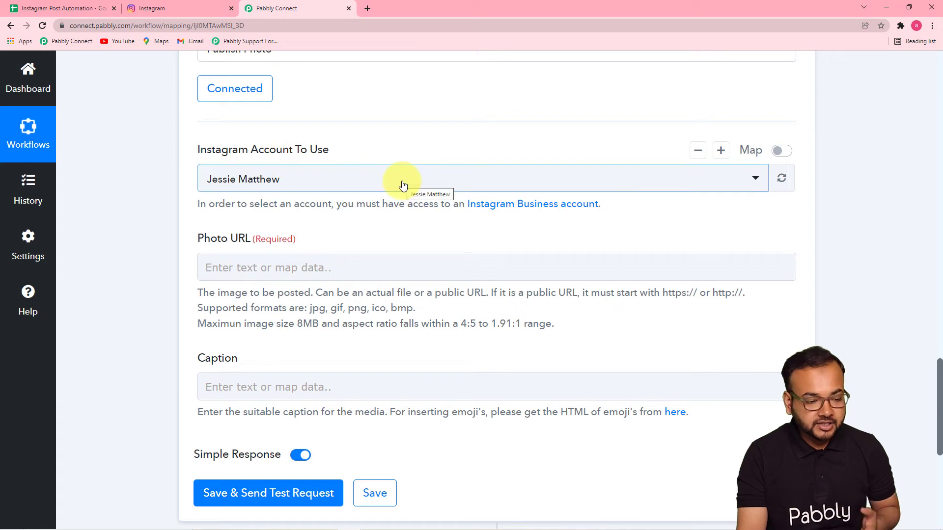
left_click(185, 9)
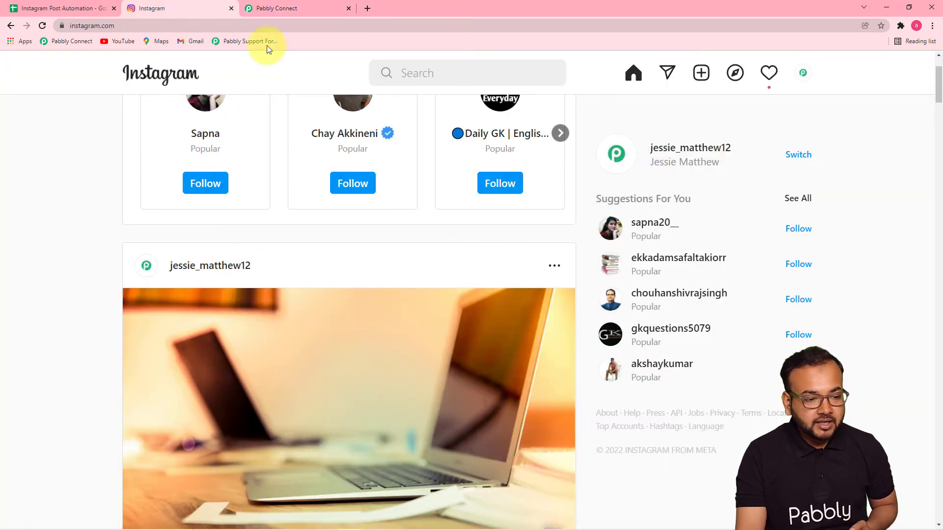
left_click(298, 7)
left_click(322, 189)
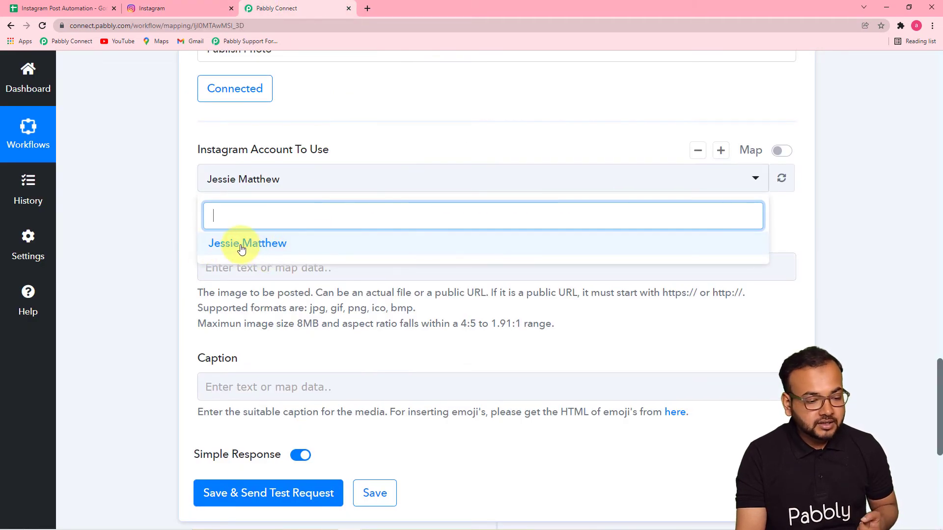
left_click(258, 245)
- Review the Photo URL and Caption fields, and enlarge the Image Link value in the Google Sheets trigger response to read it fully
scroll(181, 238, "down", 1)
scroll(181, 238, "down", 4)
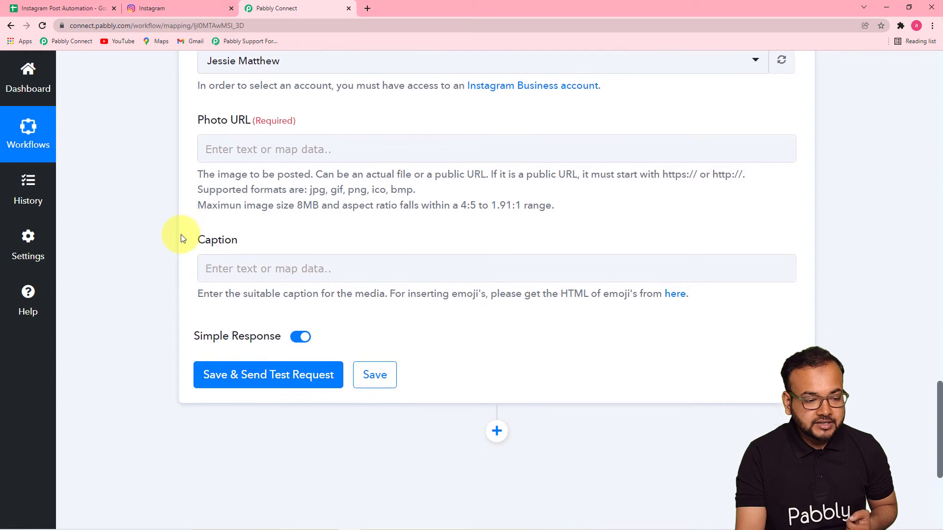
scroll(181, 238, "up", 3)
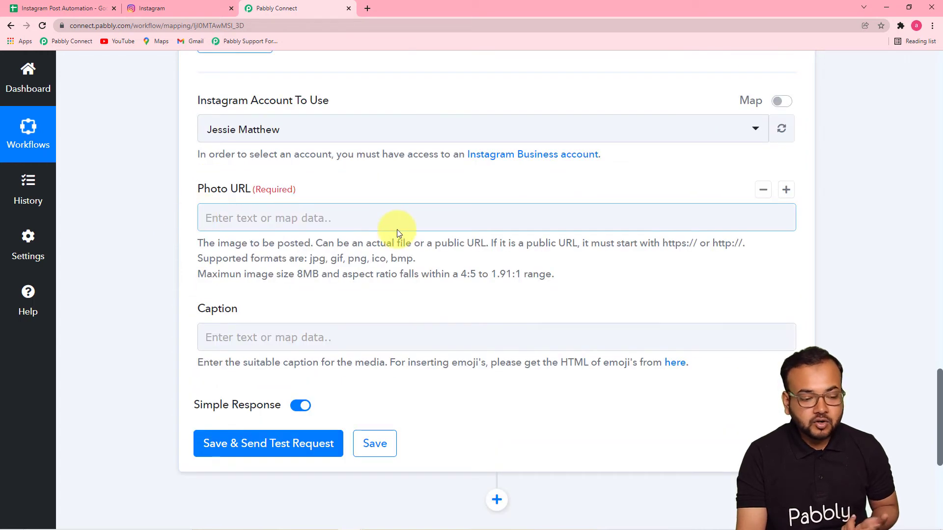
scroll(557, 291, "up", 4)
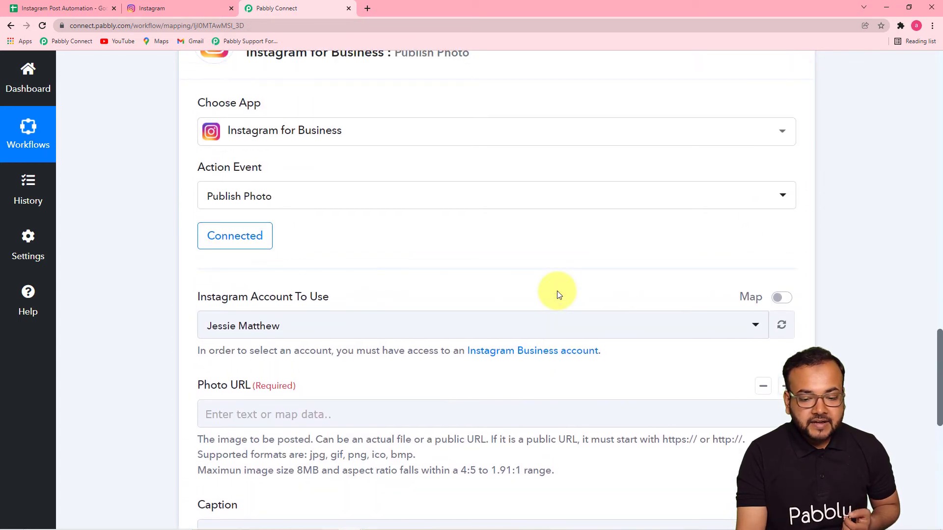
scroll(557, 291, "up", 8)
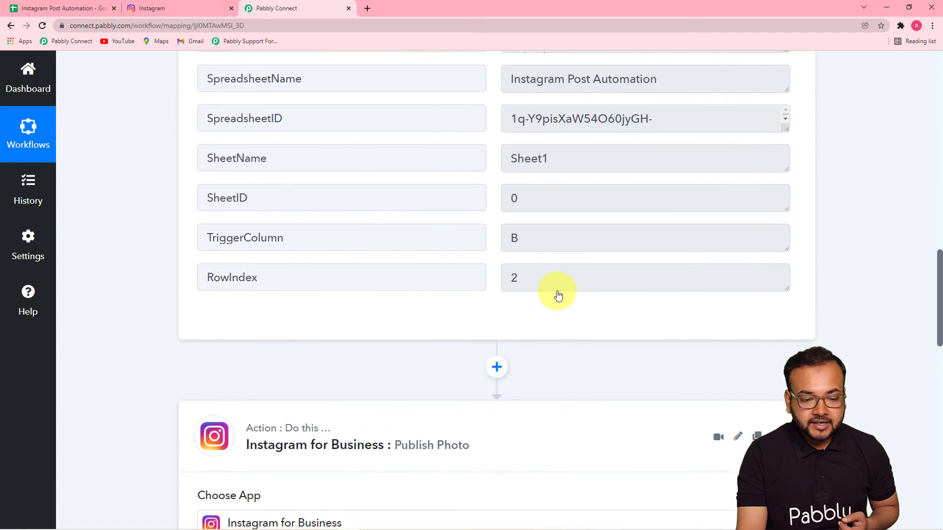
scroll(558, 295, "up", 5)
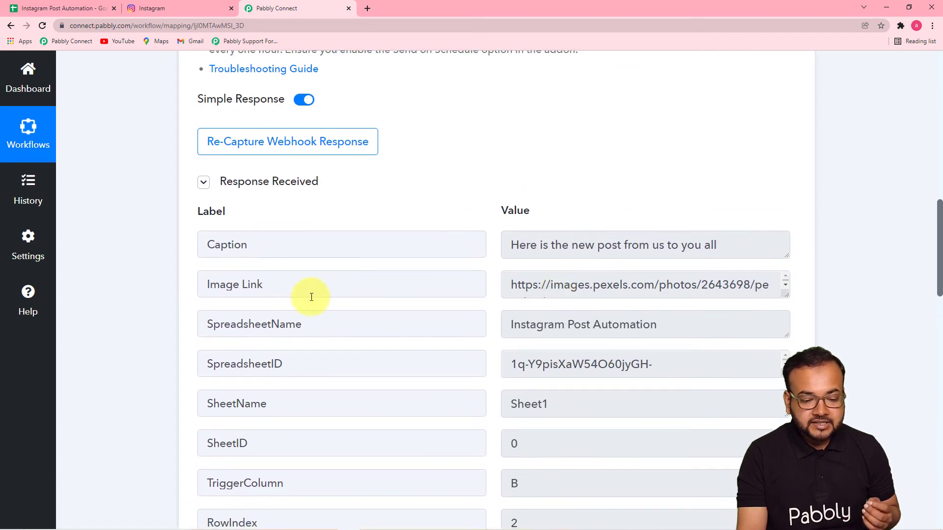
left_click_drag(785, 294, 782, 355)
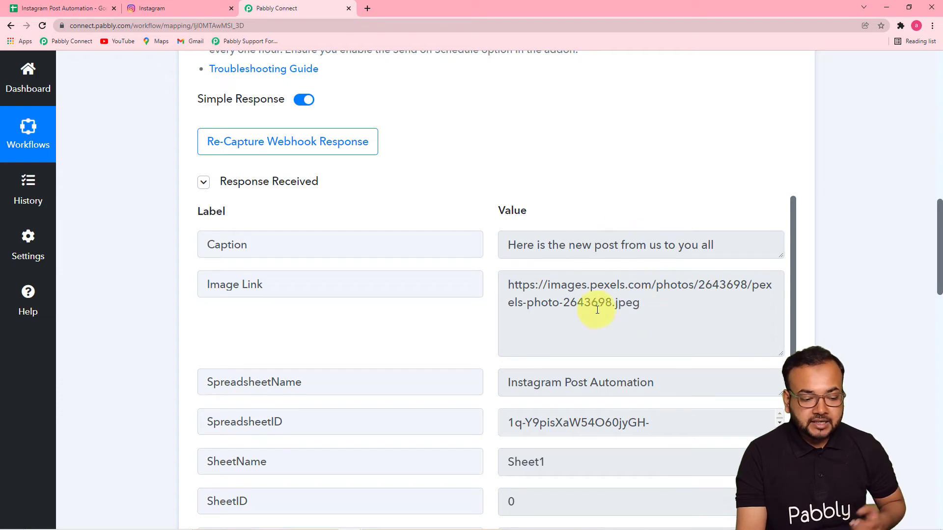
- Map the Photo URL field of the Publish Photo action to Image Link from the Google Sheets step
scroll(146, 308, "down", 9)
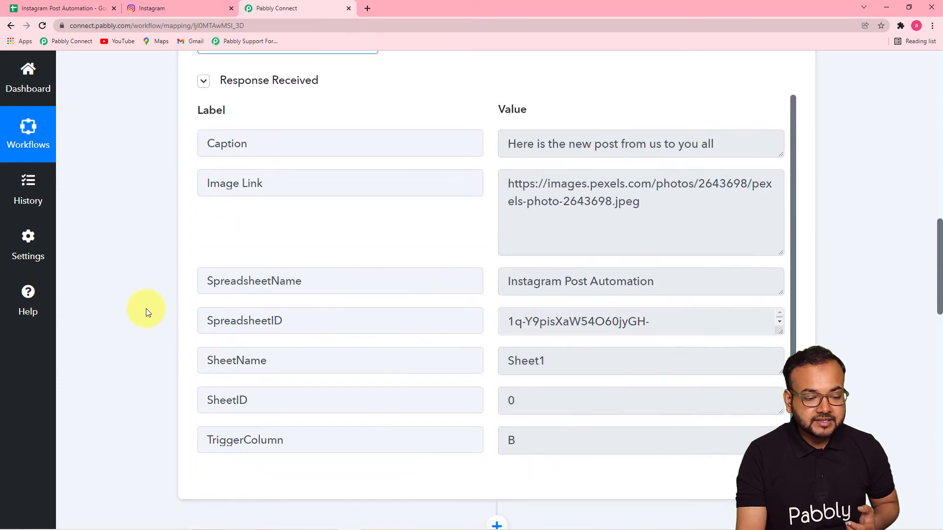
scroll(145, 308, "down", 2)
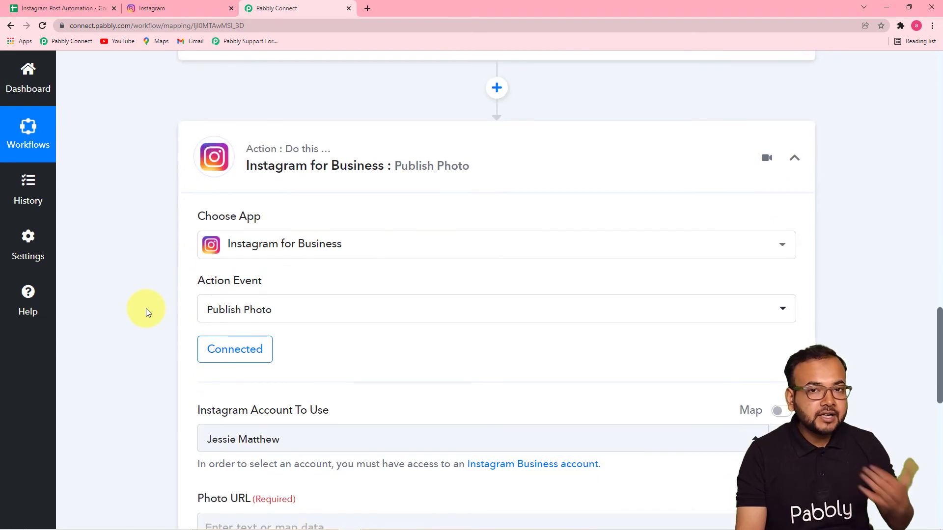
scroll(146, 308, "down", 3)
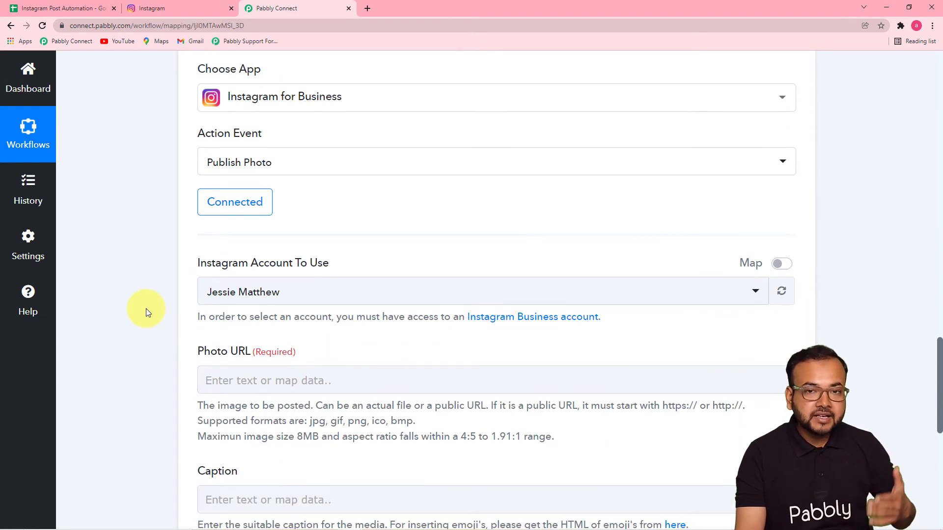
scroll(146, 309, "down", 3)
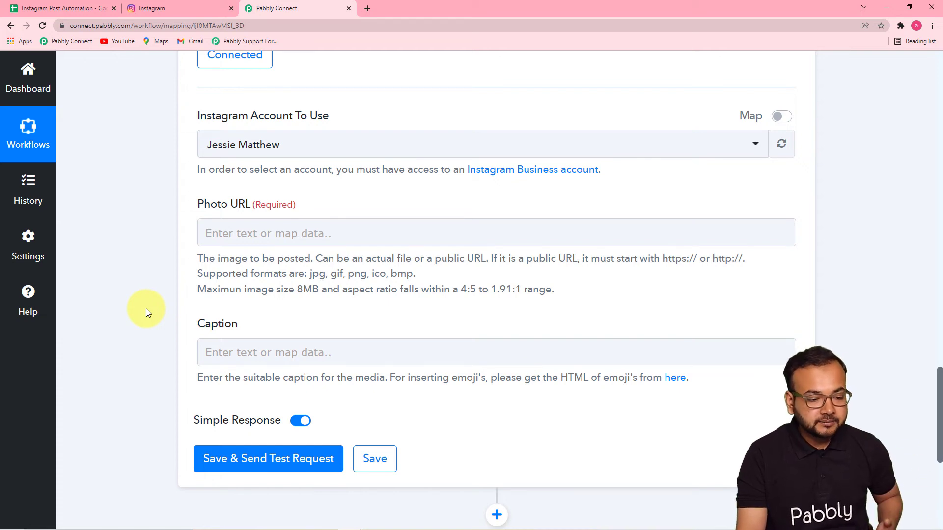
left_click(398, 230)
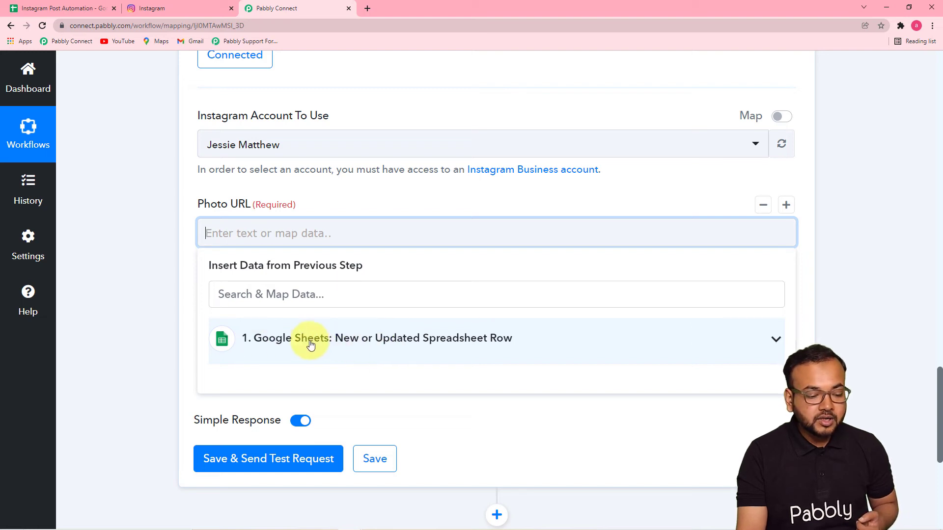
left_click(326, 338)
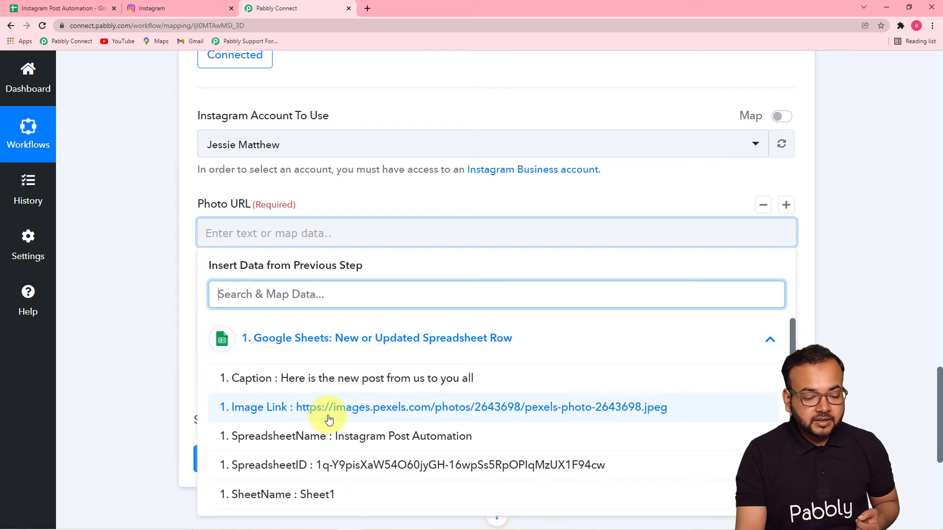
left_click(300, 408)
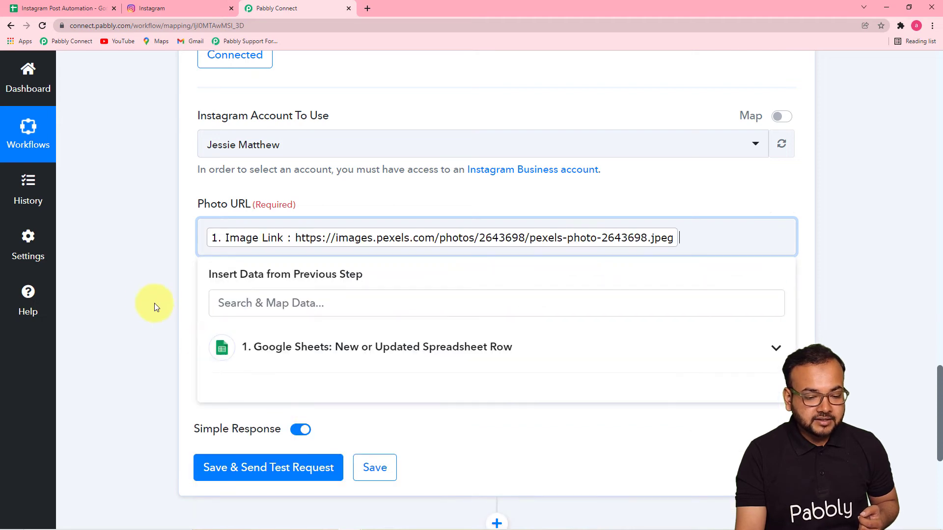
- Map the Caption field of the Publish Photo action to Caption from the Google Sheets step
scroll(145, 297, "down", 2)
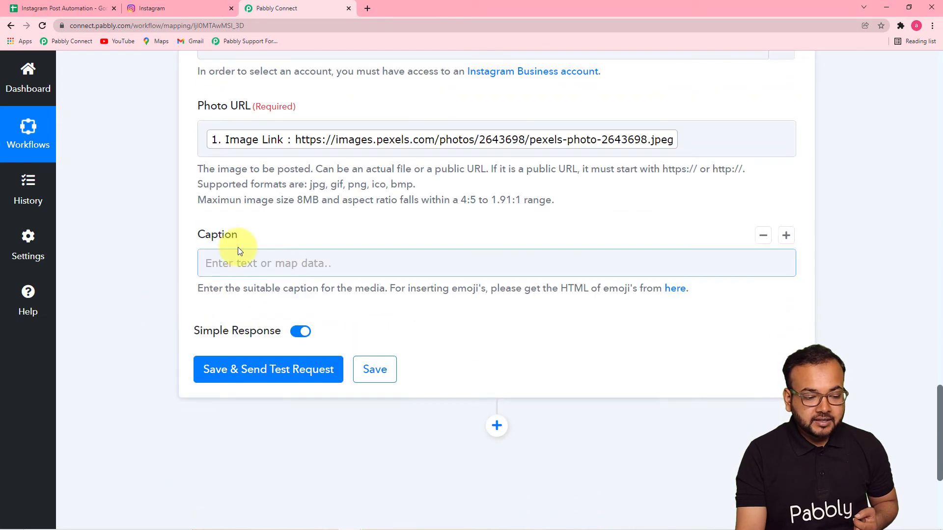
left_click(317, 263)
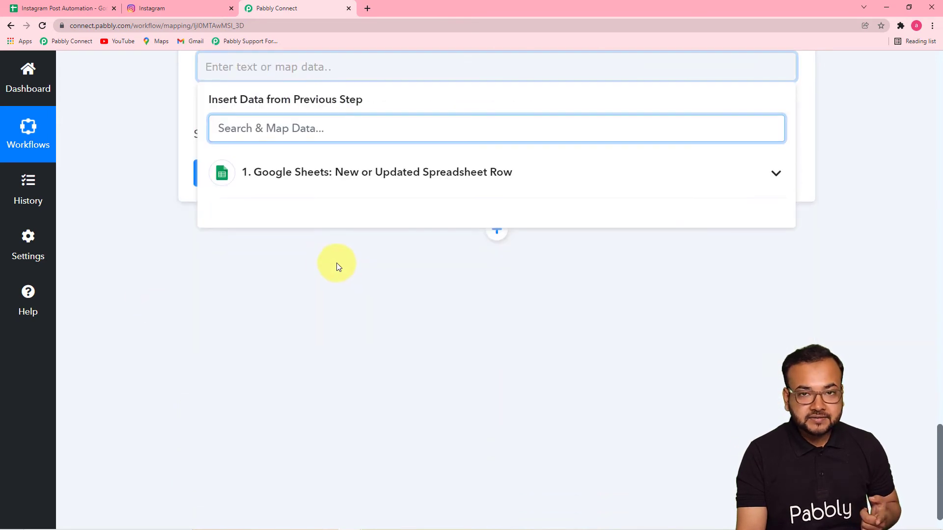
left_click(349, 184)
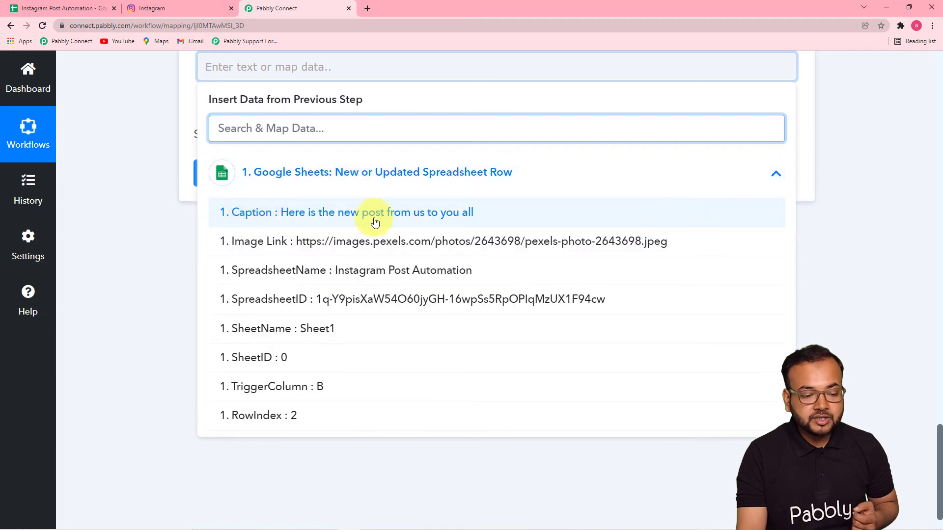
left_click(352, 217)
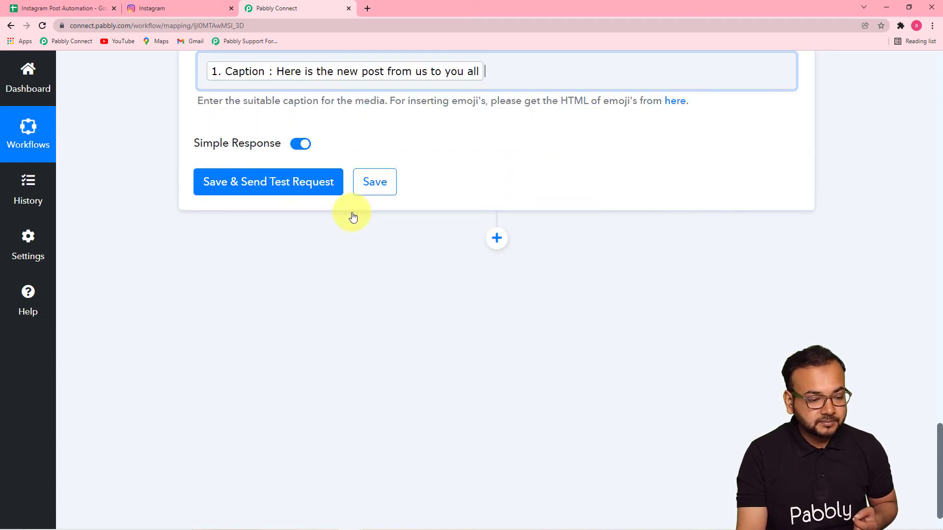
left_click(108, 167)
scroll(155, 190, "up", 1)
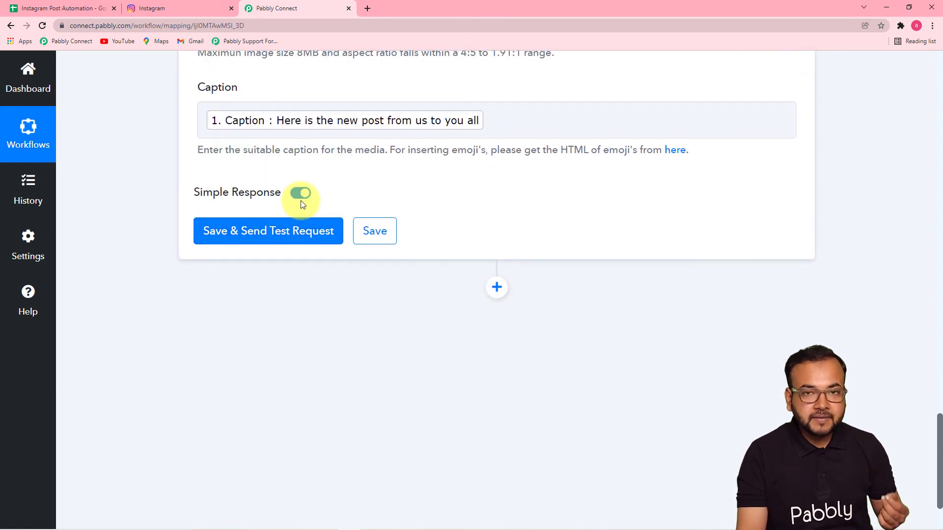
- Switch to the Instagram site and look through the existing posts in the feed before testing the action
left_click(173, 14)
mouse_move(143, 279)
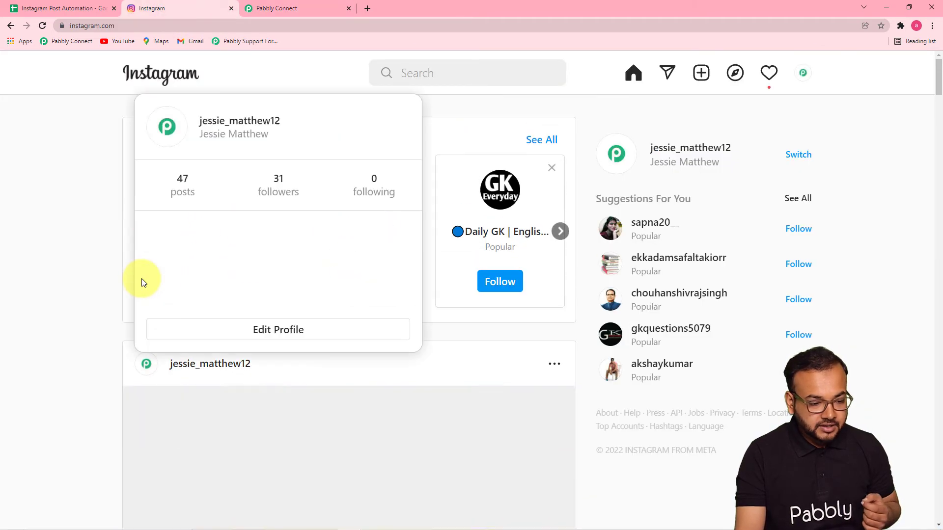
scroll(77, 286, "down", 5)
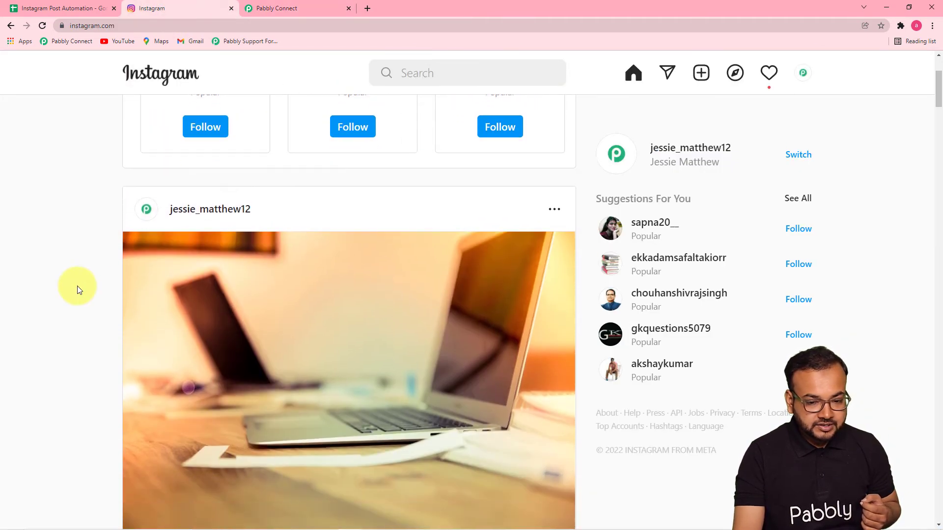
scroll(77, 285, "down", 4)
scroll(78, 286, "up", 2)
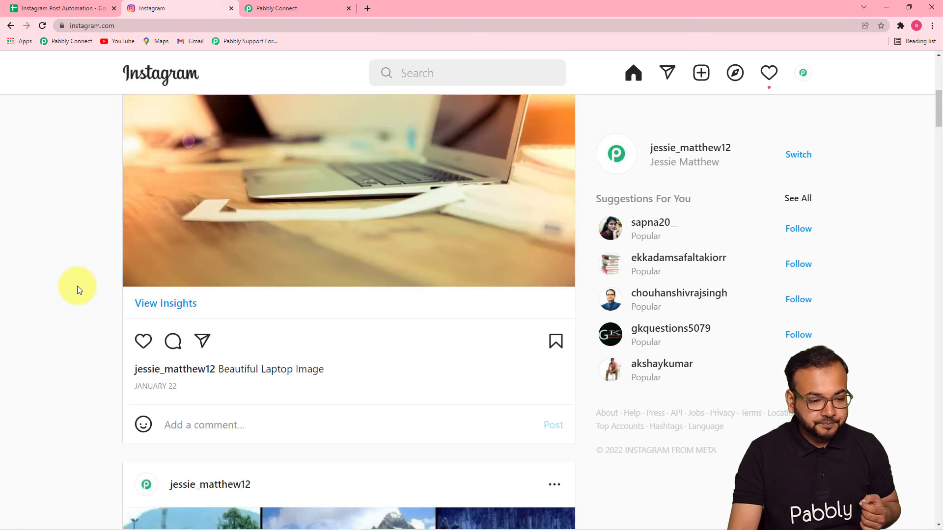
scroll(78, 286, "down", 1)
scroll(78, 285, "up", 9)
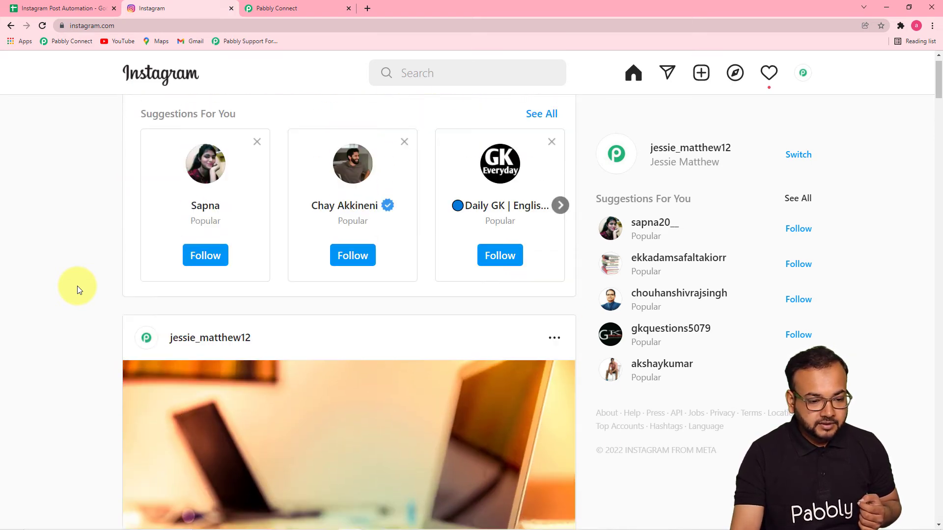
- Save the Publish Photo action in Pabbly Connect with a test request, and refresh the Instagram feed to check the newest post and its caption
left_click(285, 10)
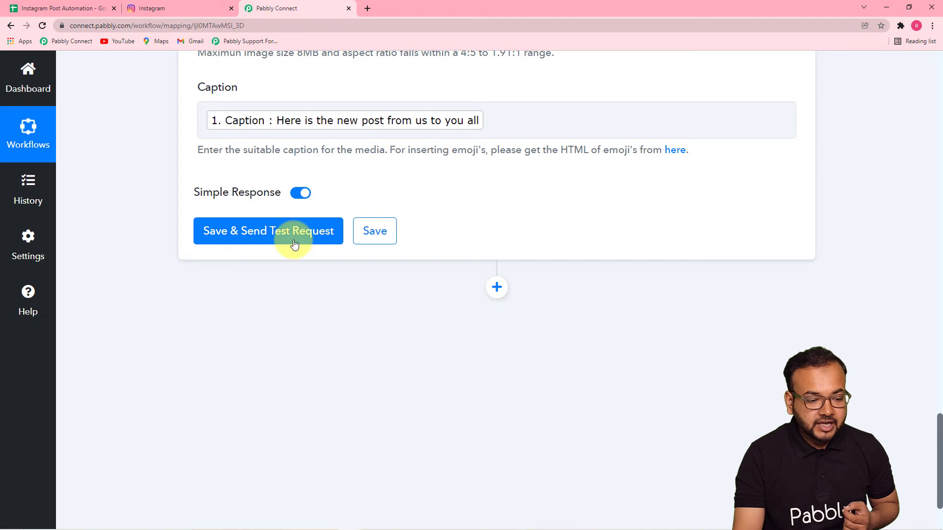
left_click(238, 235)
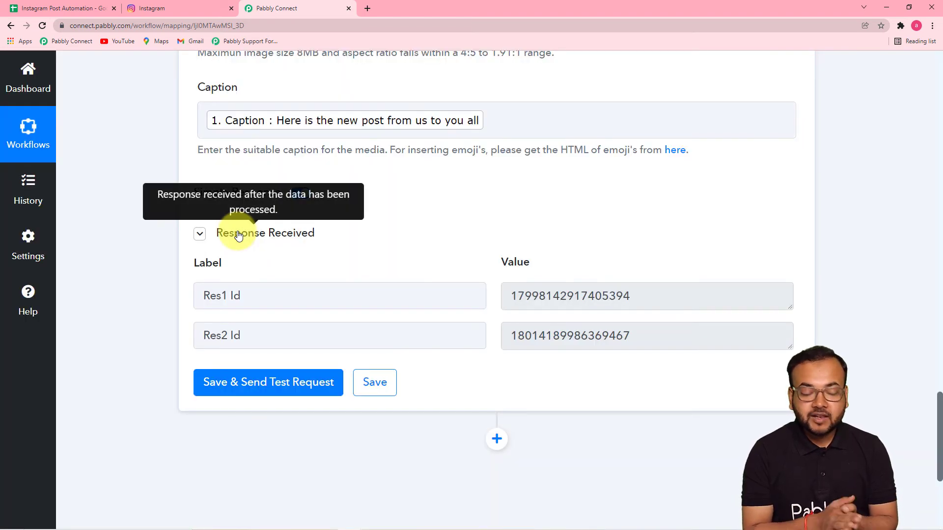
left_click(175, 13)
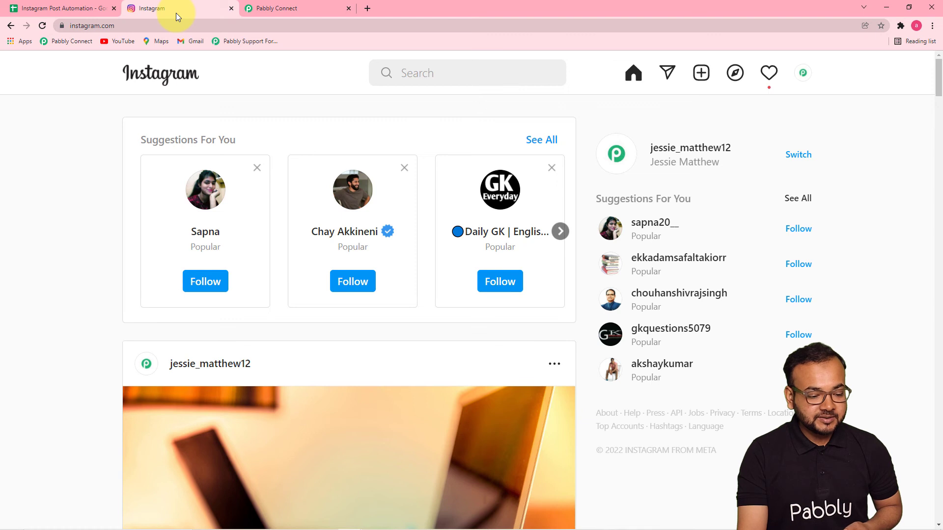
left_click(42, 26)
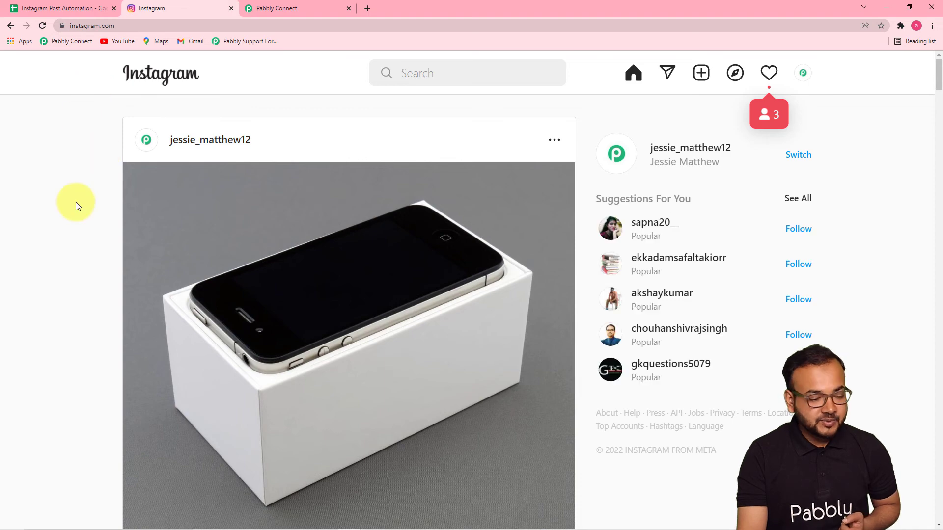
scroll(74, 204, "down", 3)
scroll(75, 204, "down", 5)
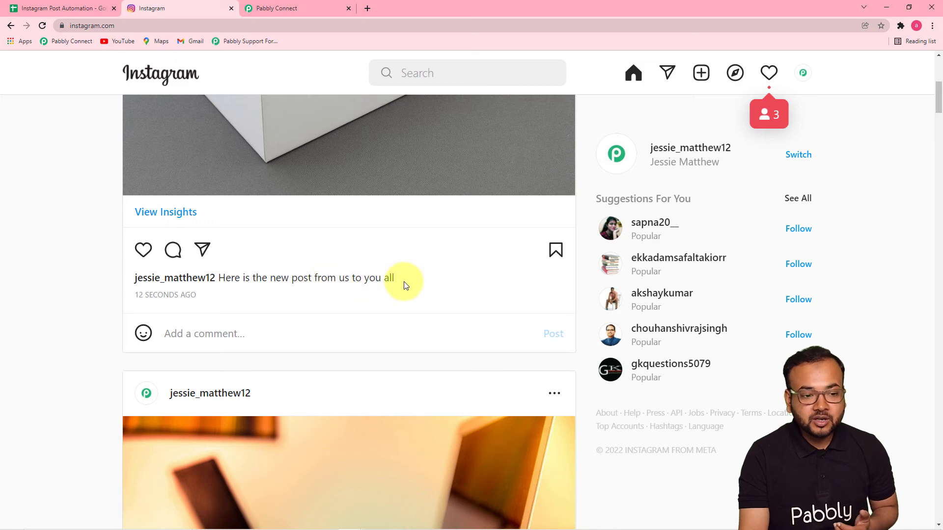
- Return to Pabbly Connect and open the Image Link address from the Google Sheets trigger response in a new browser tab
left_click(293, 5)
scroll(334, 248, "up", 7)
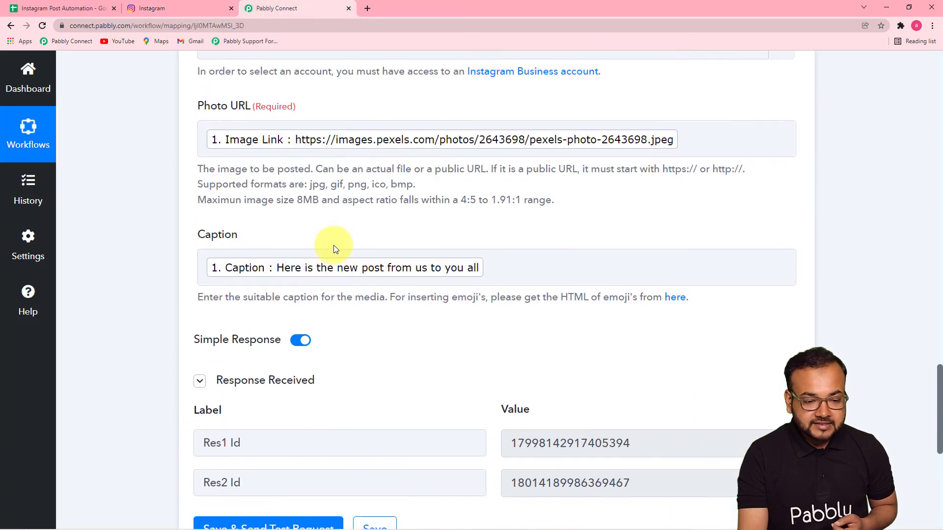
scroll(334, 246, "up", 2)
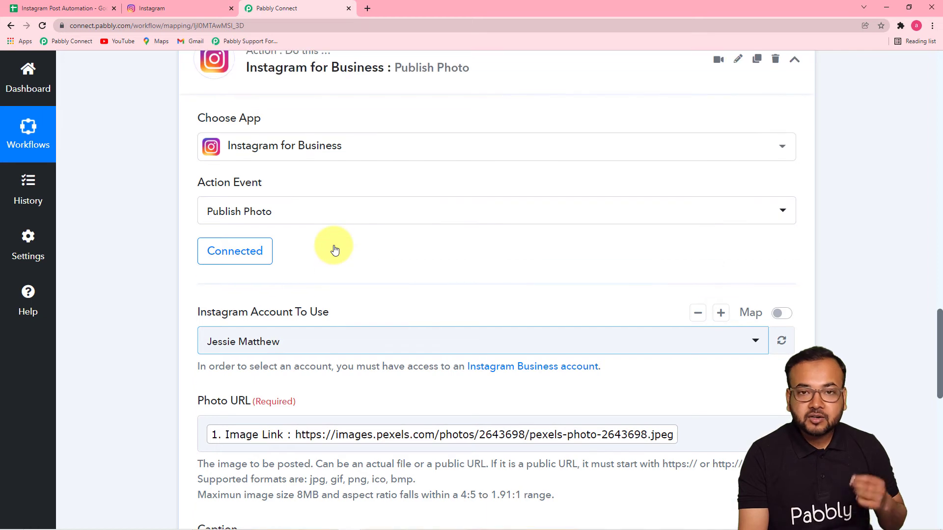
scroll(382, 332, "up", 10)
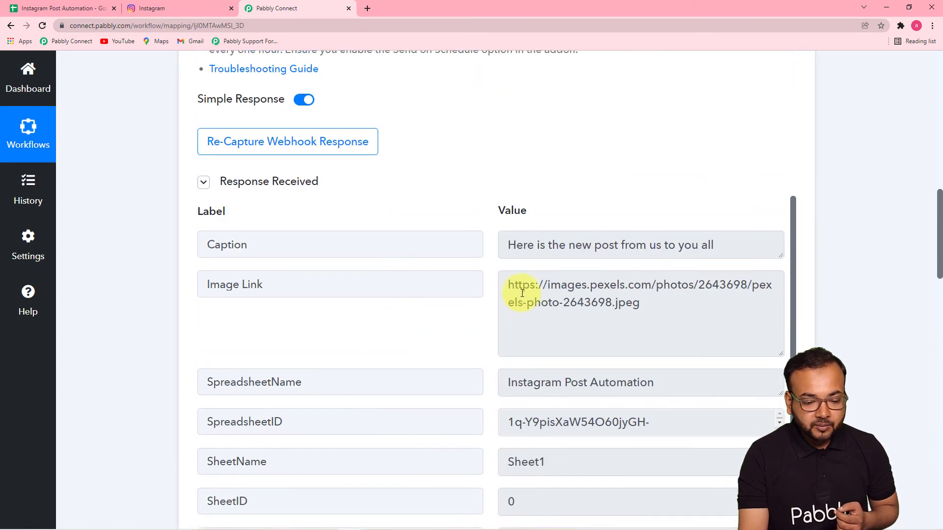
left_click_drag(510, 286, 643, 308)
right_click(614, 294)
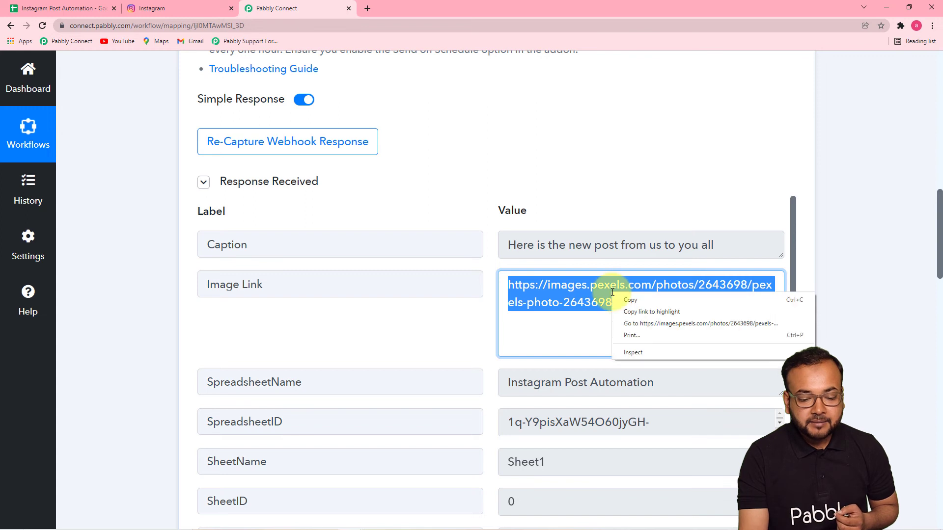
left_click(625, 325)
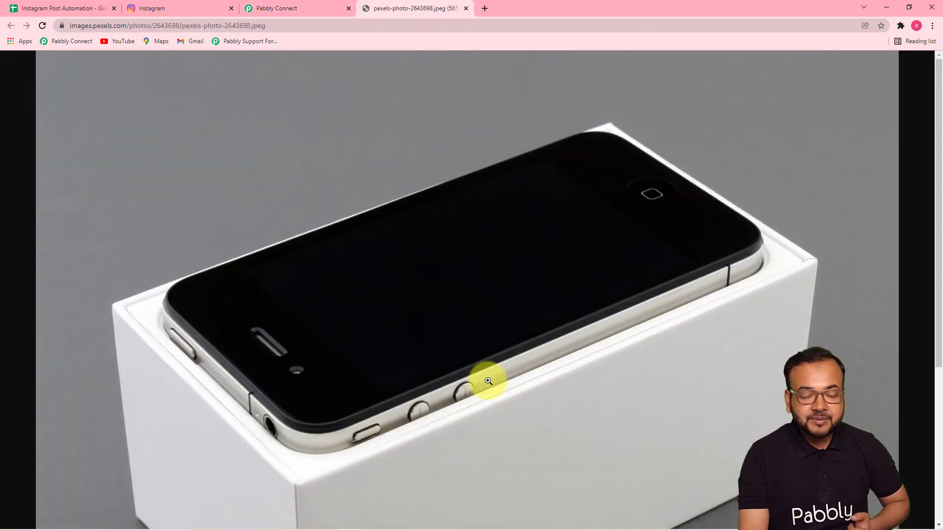
- Switch to the Instagram site and compare the newest post's photo with the opened source image
left_click(157, 8)
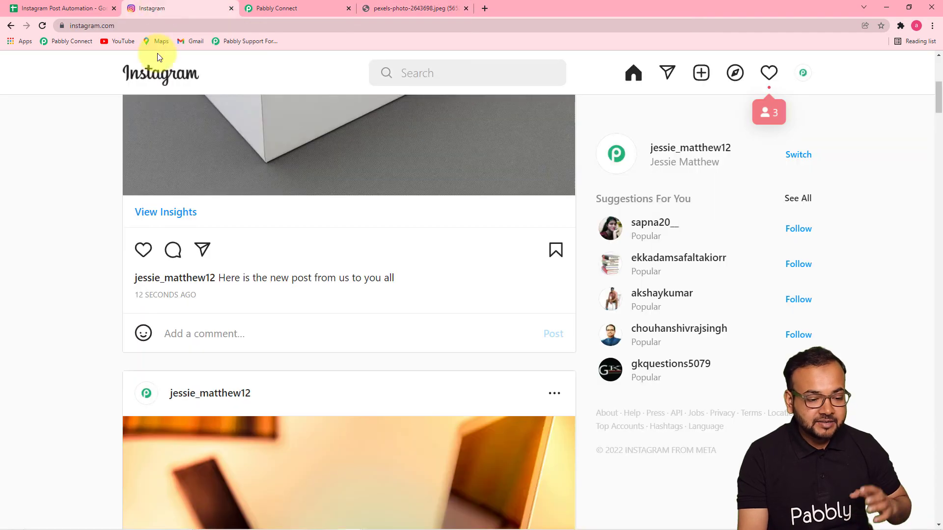
scroll(184, 175, "down", 1)
scroll(184, 175, "up", 7)
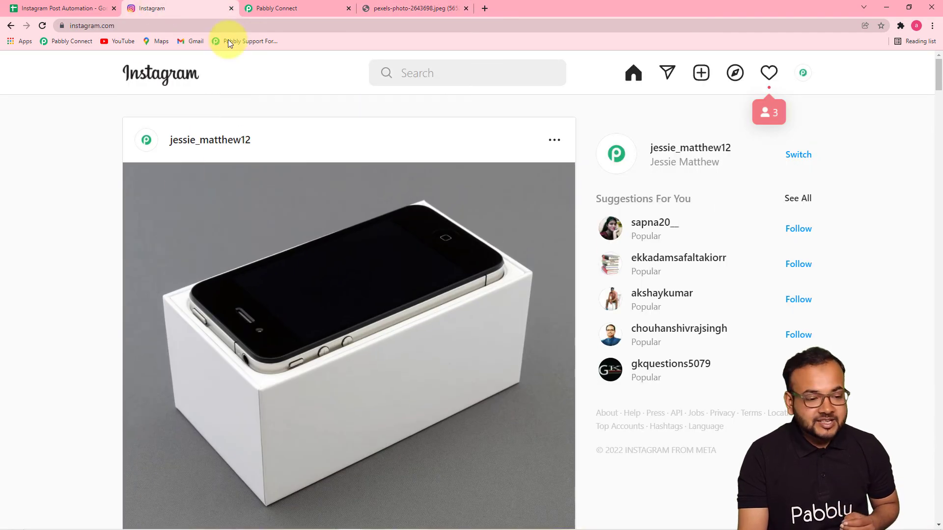
- Return to Pabbly Connect and review the whole workflow, from the Google Sheets trigger and its response to the Publish Photo mappings and test response
left_click(267, 9)
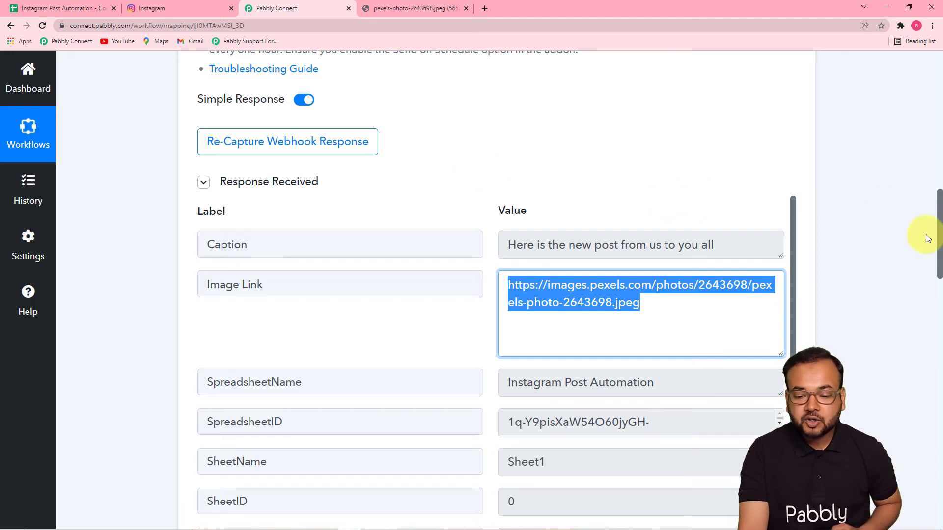
left_click_drag(934, 206, 936, 367)
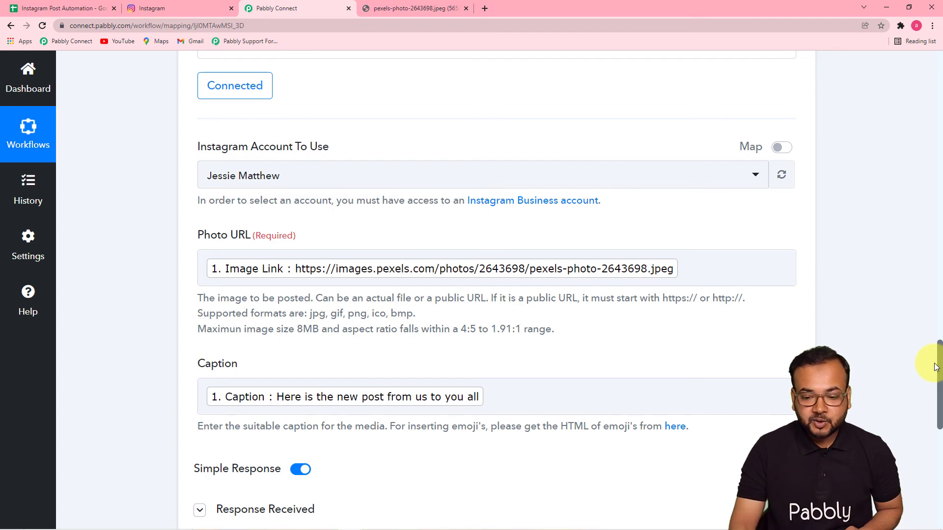
scroll(936, 367, "up", 1)
left_click_drag(938, 368, 930, 96)
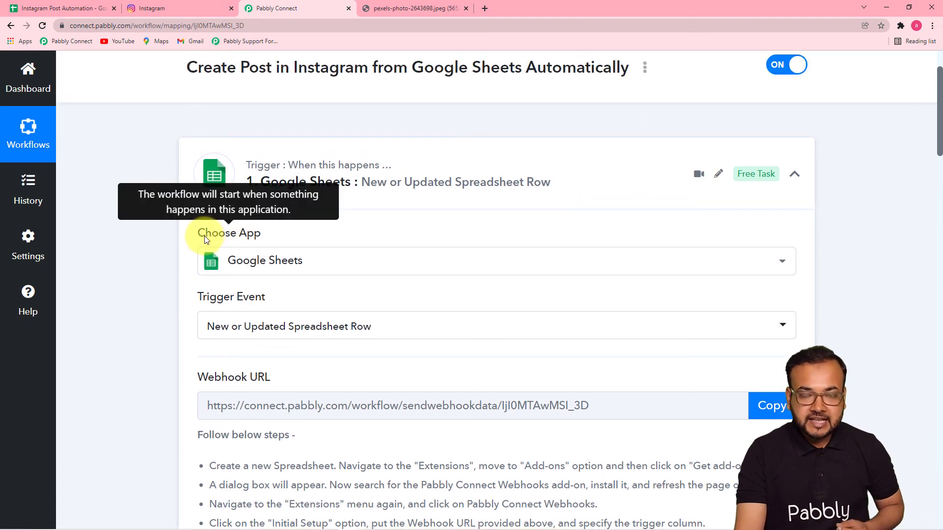
scroll(205, 238, "down", 7)
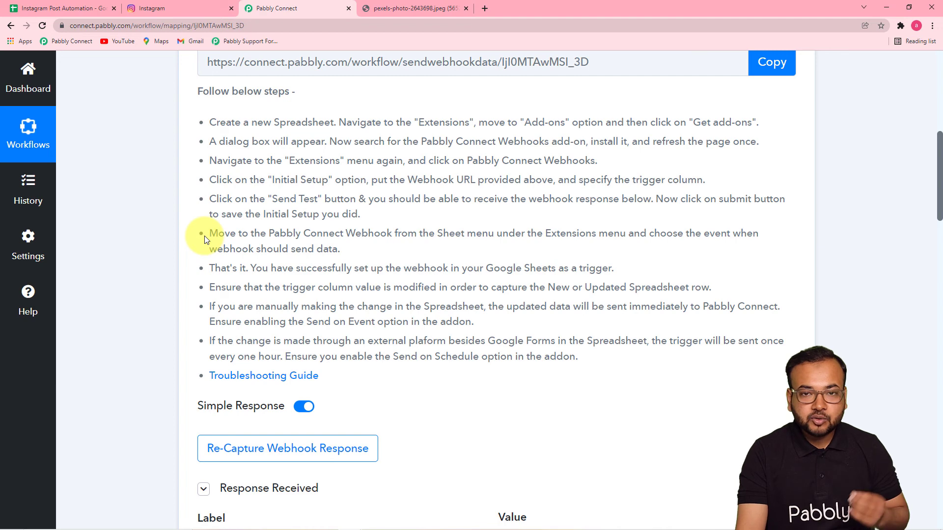
scroll(167, 307, "up", 1)
scroll(167, 308, "down", 5)
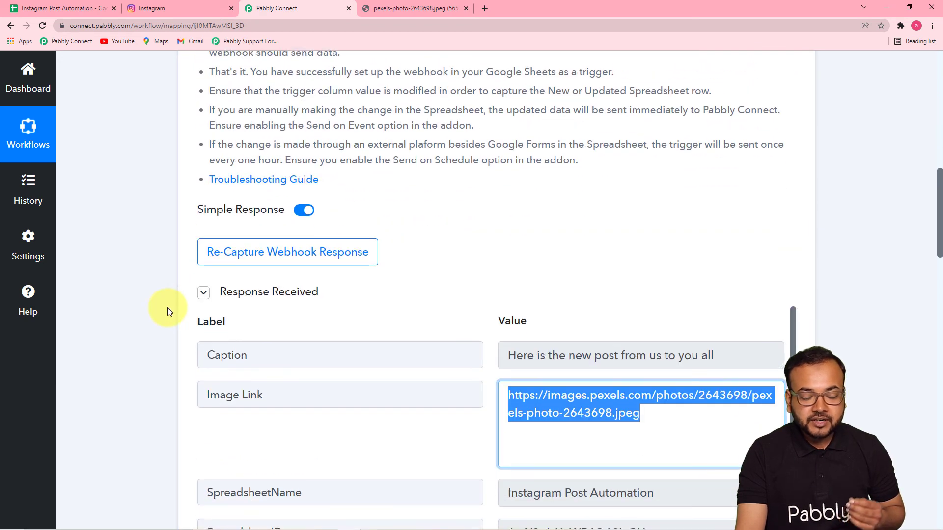
scroll(167, 308, "down", 4)
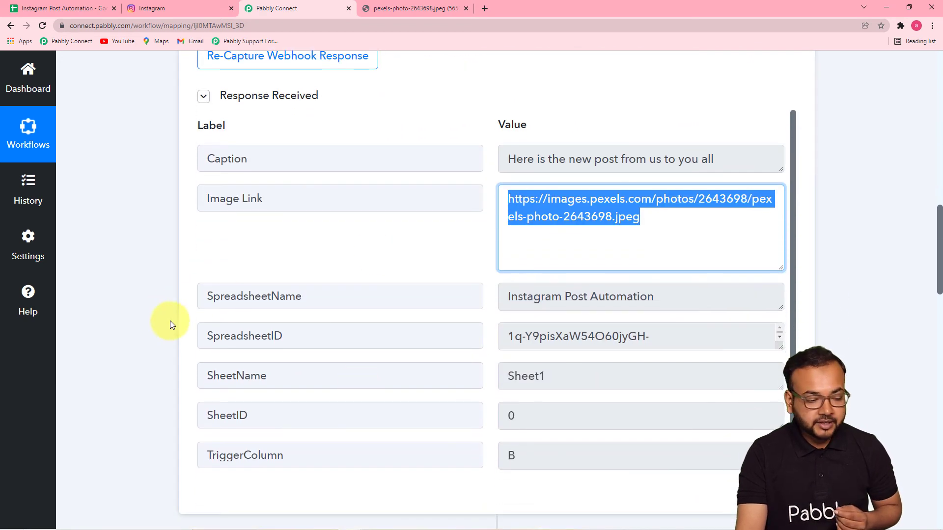
scroll(134, 311, "down", 10)
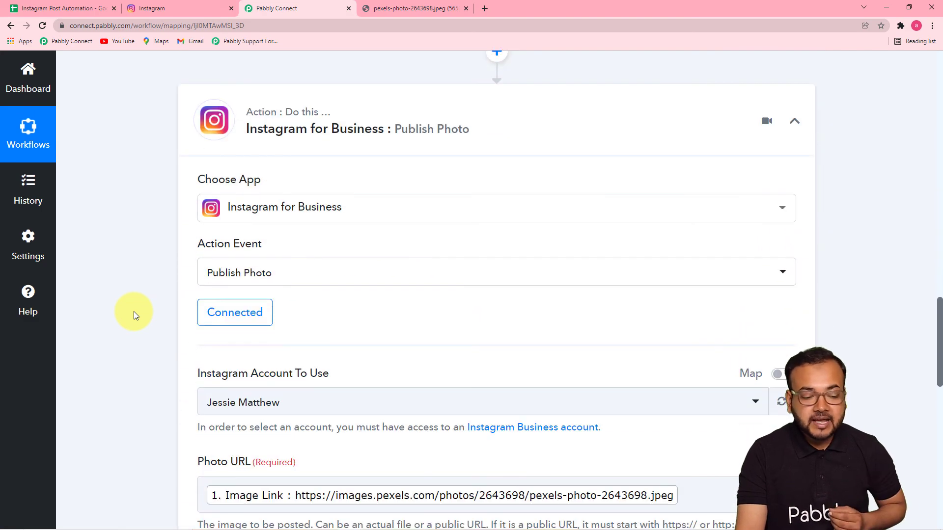
scroll(134, 311, "down", 6)
scroll(134, 311, "up", 1)
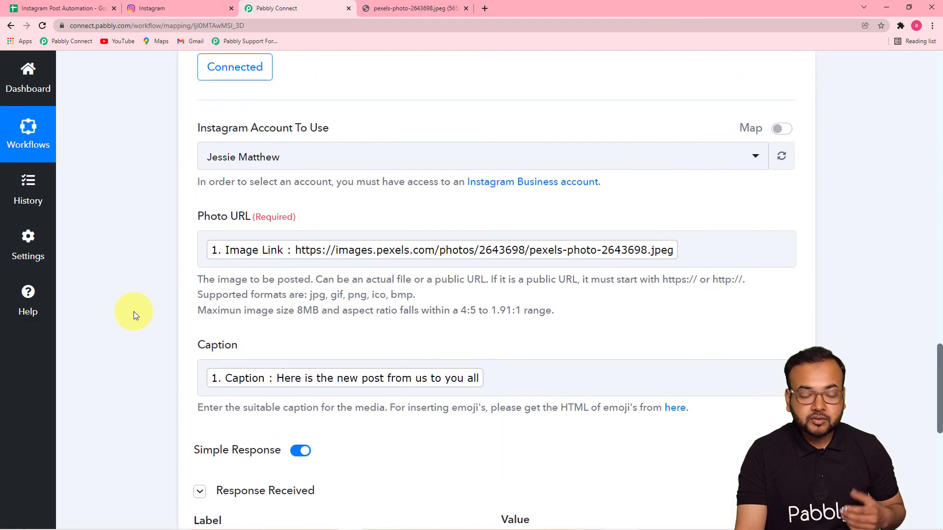
scroll(133, 312, "down", 7)
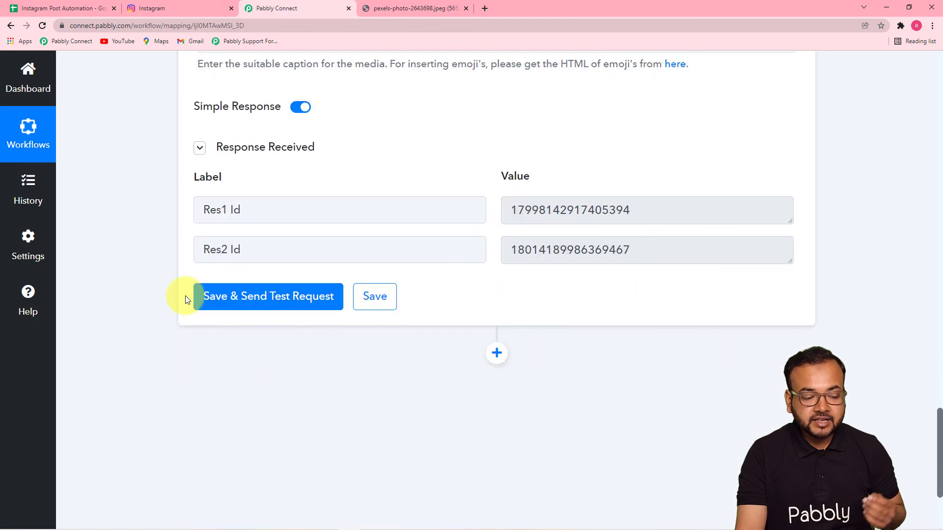